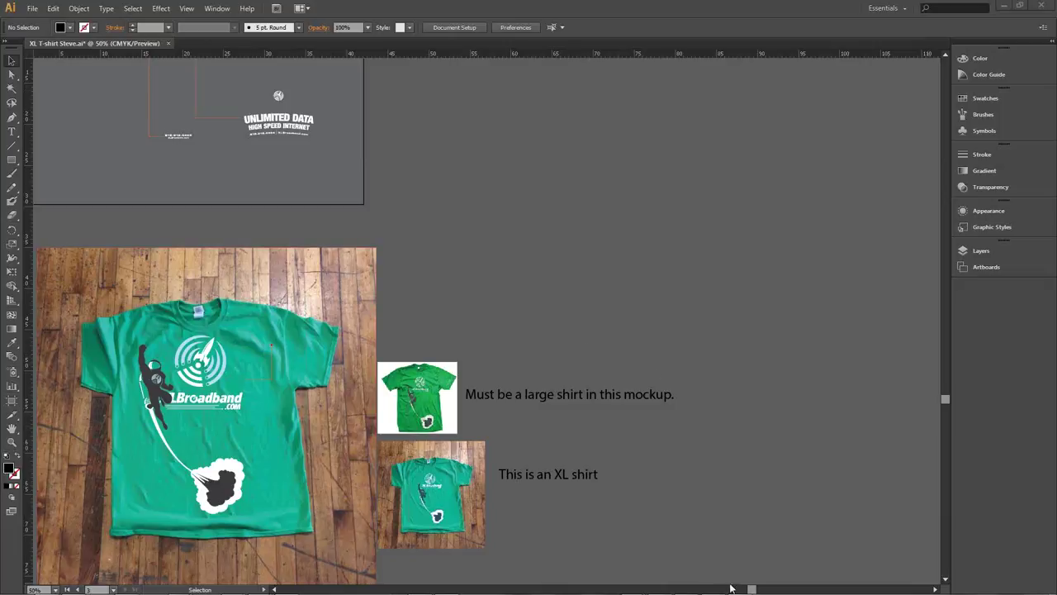
# - Nudge the canvas sideways and zoom in once on the large green shirt photo
pyautogui.moveTo(751, 589); pyautogui.dragTo(725, 590)
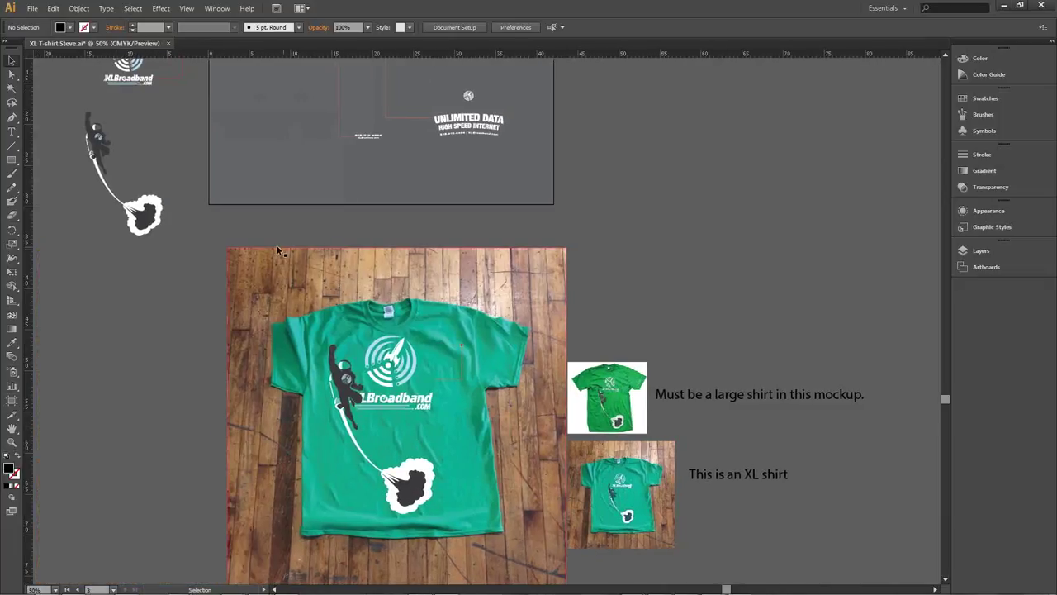
pyautogui.click(12, 441)
pyautogui.click(398, 415)
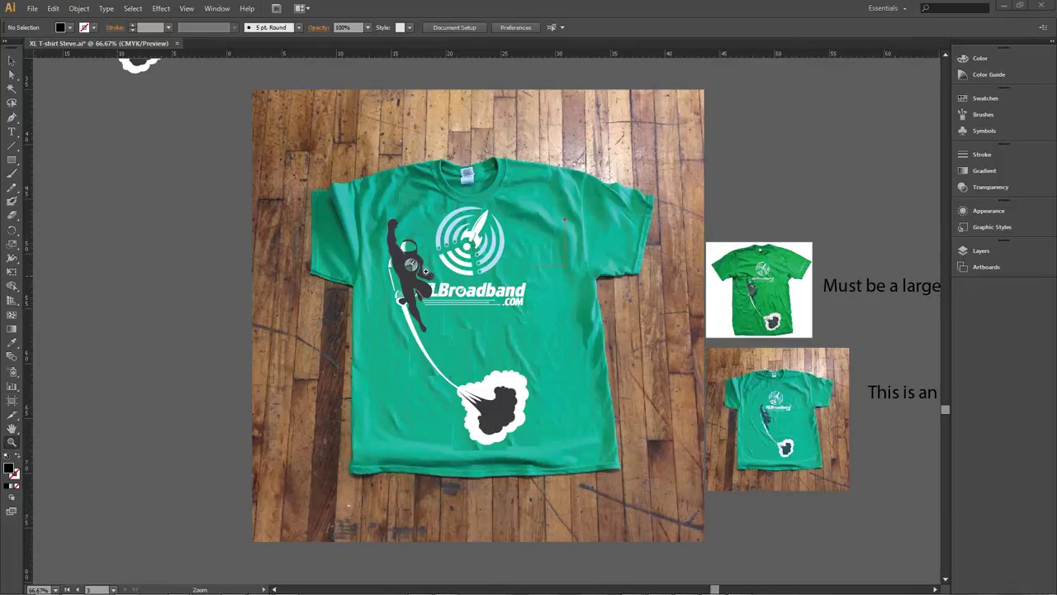
# - Move the astronaut-and-cloud artwork onto the shirt's left side and scale it up toward the shoulder
pyautogui.click(10, 61)
pyautogui.click(474, 307)
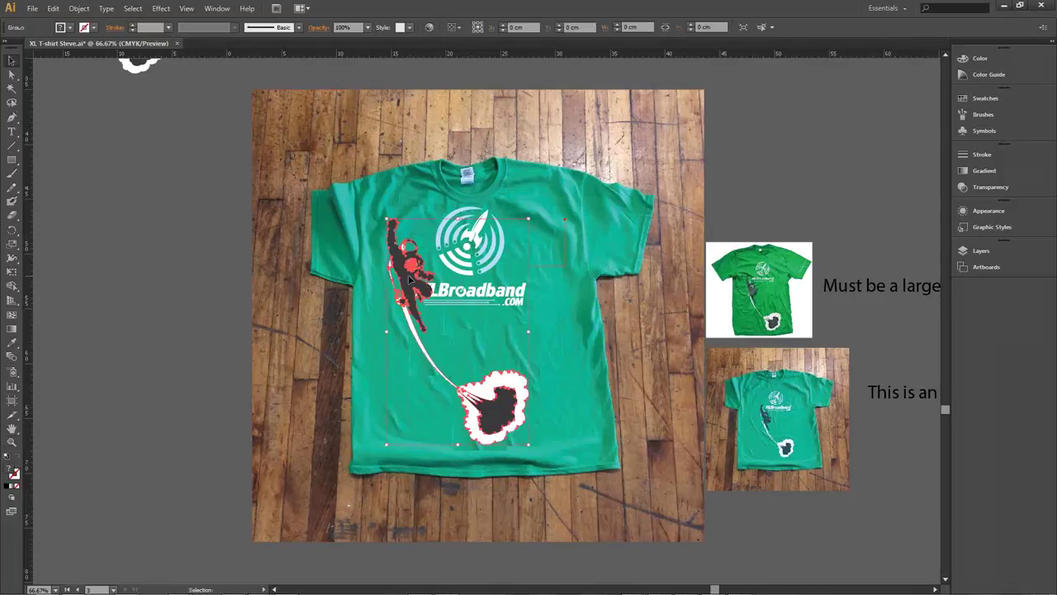
pyautogui.moveTo(387, 219)
pyautogui.mouseDown()
pyautogui.moveTo(444, 264)
pyautogui.moveTo(351, 177)
pyautogui.moveTo(366, 186)
pyautogui.mouseUp()
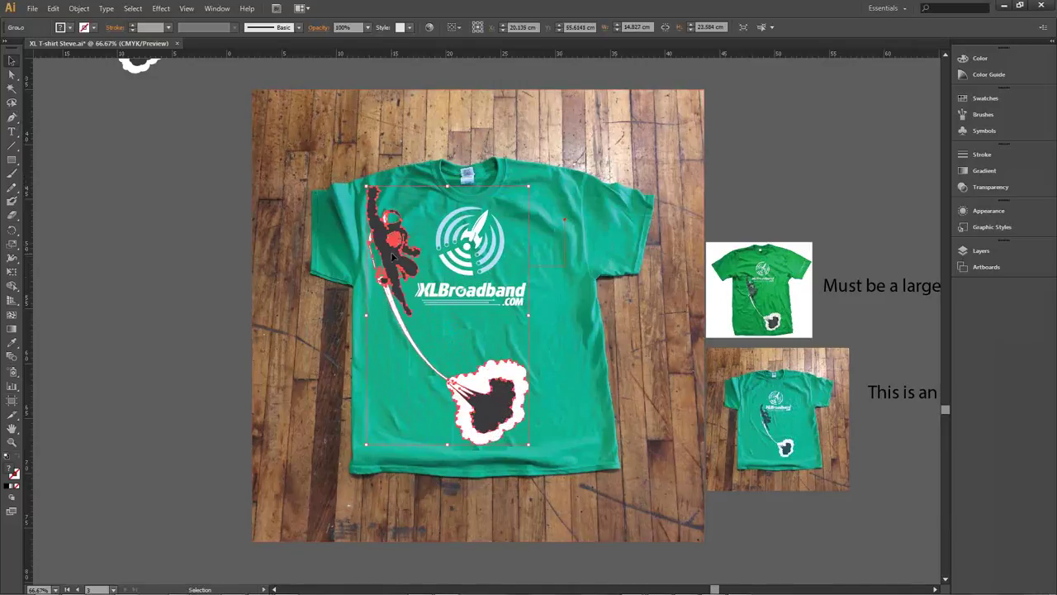
pyautogui.moveTo(424, 283)
pyautogui.mouseDown()
pyautogui.moveTo(422, 262)
pyautogui.moveTo(455, 281)
pyautogui.moveTo(470, 274)
pyautogui.mouseUp()
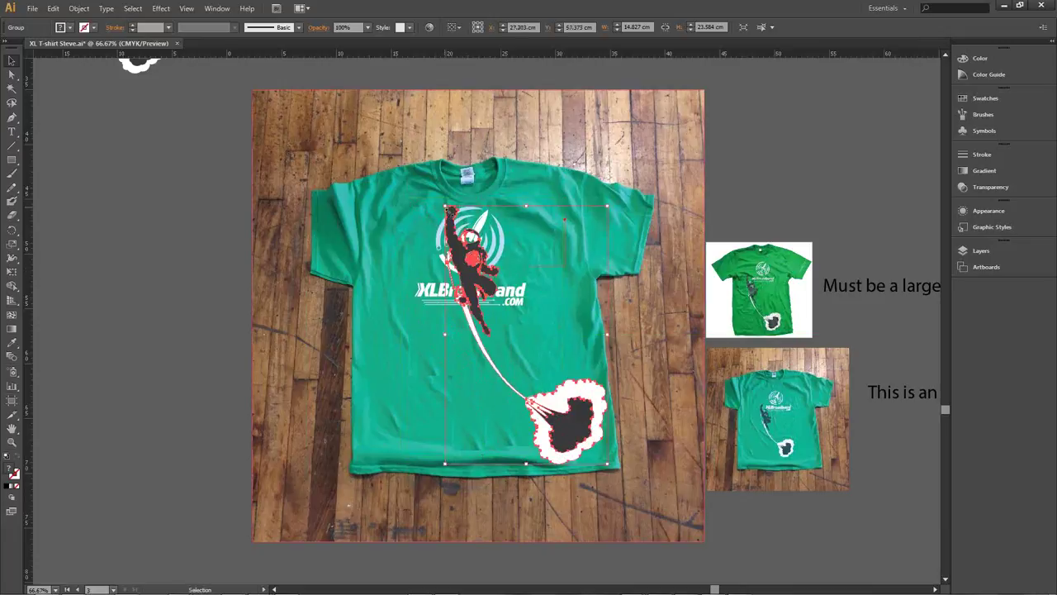
pyautogui.moveTo(446, 206)
pyautogui.mouseDown()
pyautogui.moveTo(372, 212)
pyautogui.moveTo(368, 193)
pyautogui.mouseUp()
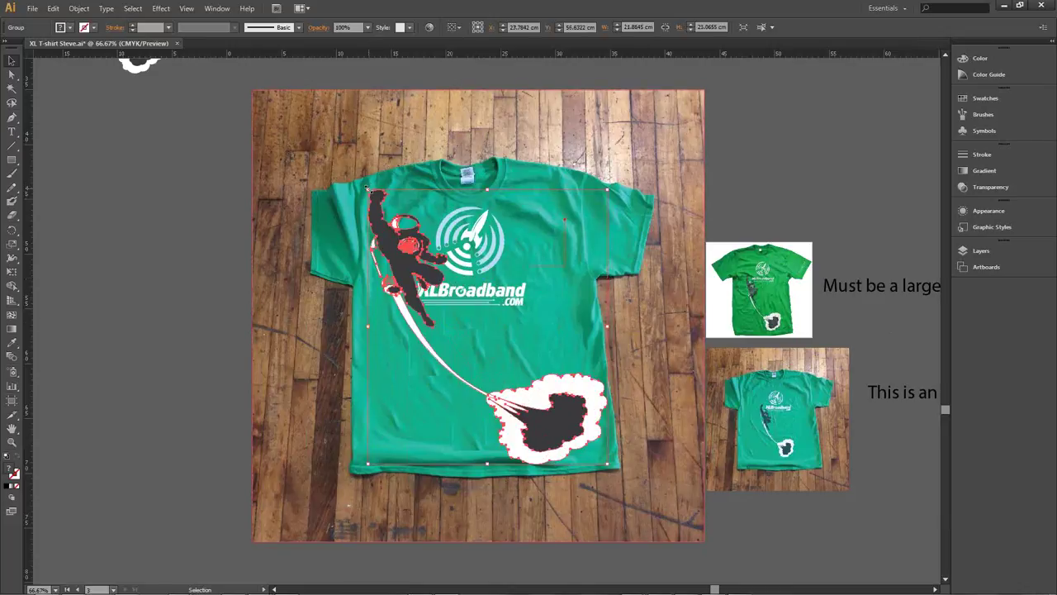
pyautogui.moveTo(368, 191)
pyautogui.mouseDown()
pyautogui.moveTo(355, 195)
pyautogui.moveTo(357, 213)
pyautogui.moveTo(358, 179)
pyautogui.mouseUp()
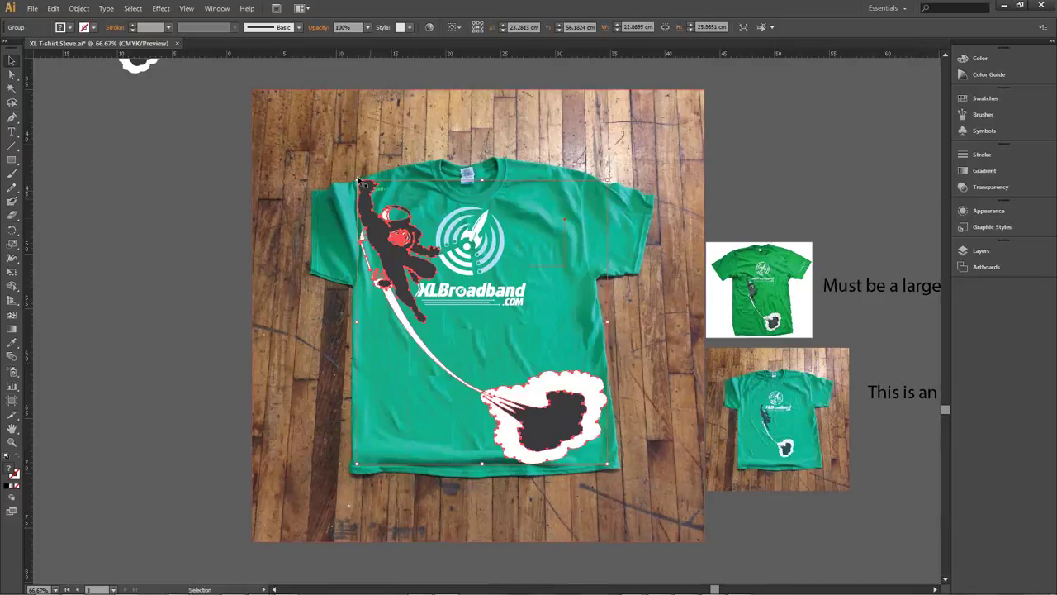
# - Deselect the astronaut, then briefly select and deselect the XLBroadband logo on the shirt
pyautogui.click(666, 283)
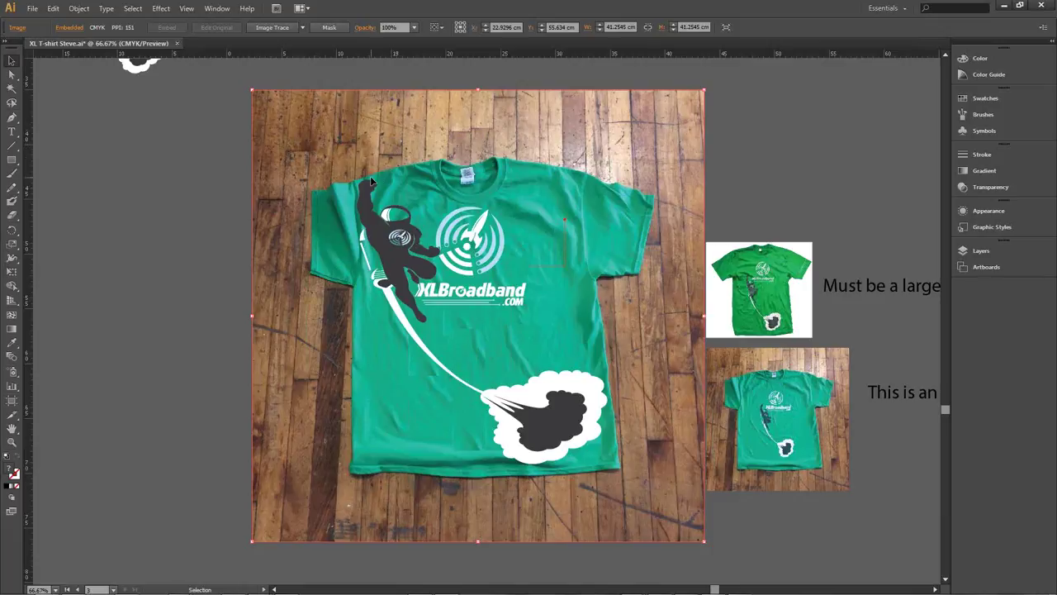
pyautogui.click(487, 248)
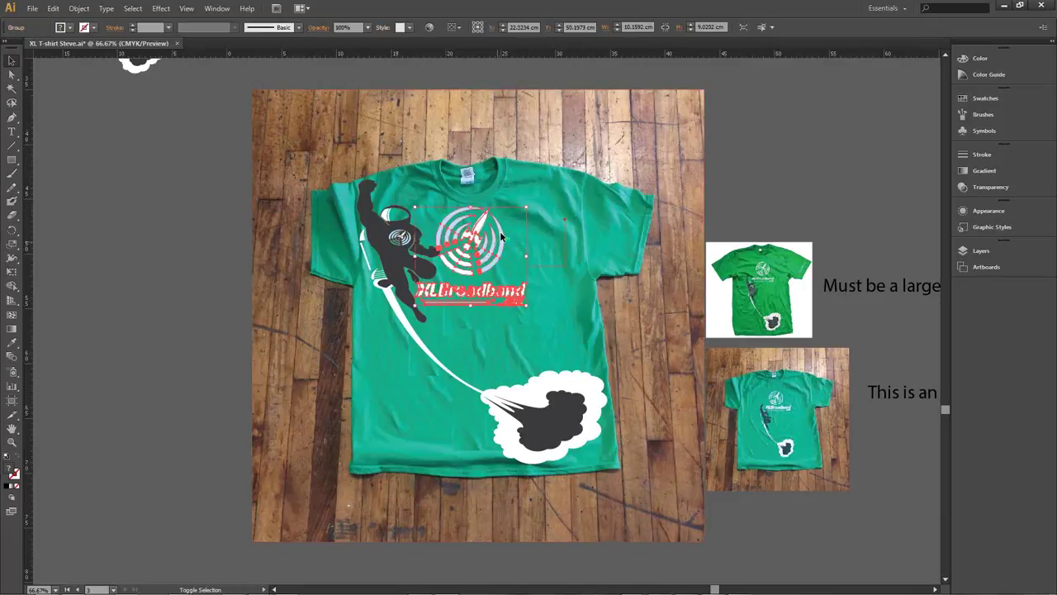
pyautogui.click(498, 335)
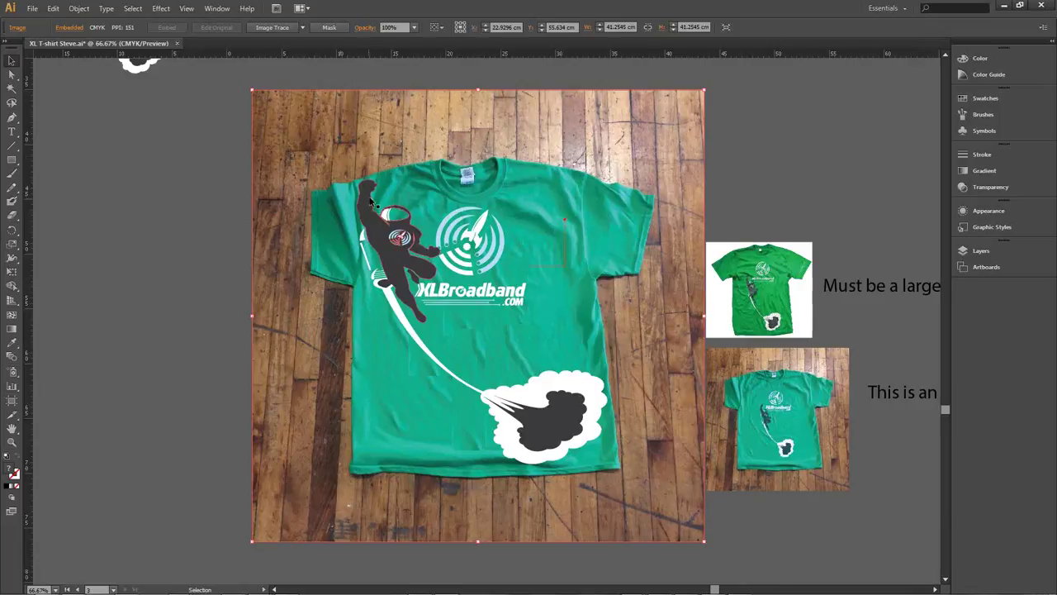
# - Move the oversized printed artwork off the shirt to the left
pyautogui.scroll(5, 363, 211)
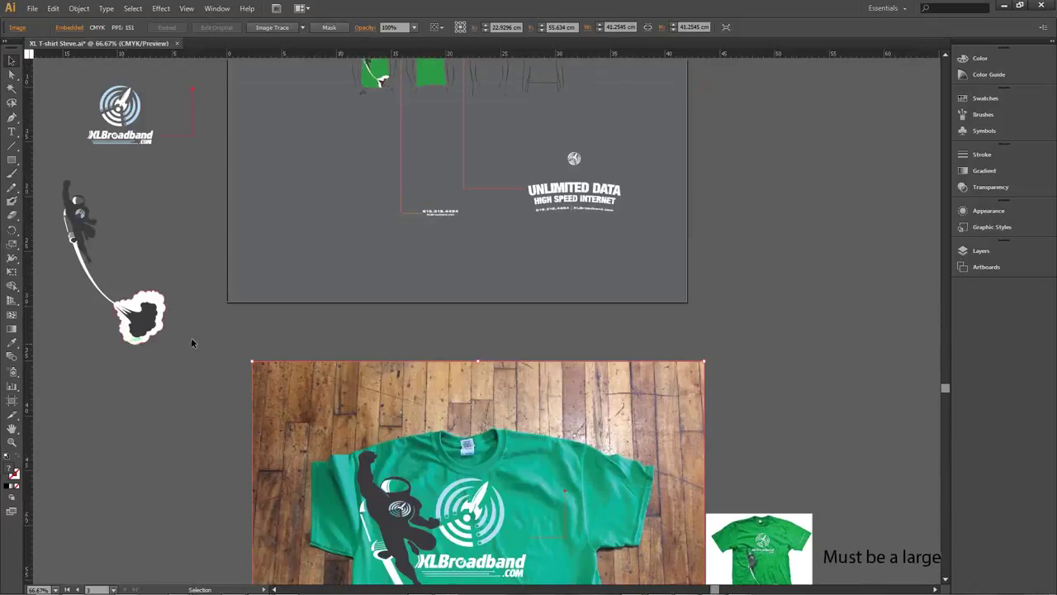
pyautogui.scroll(2, 209, 354)
pyautogui.moveTo(206, 463); pyautogui.dragTo(43, 174)
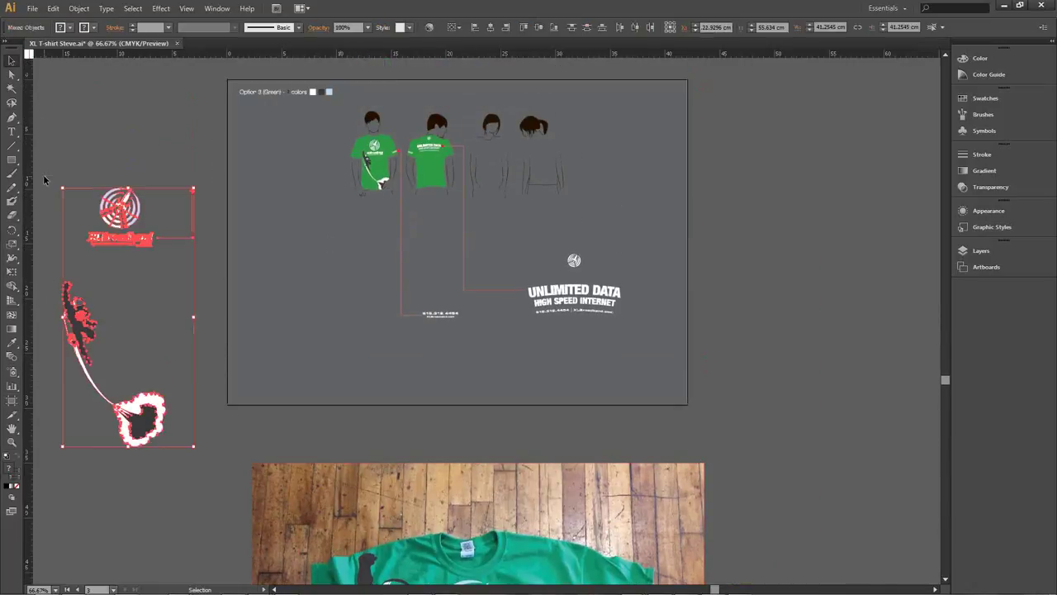
pyautogui.scroll(-7, 435, 350)
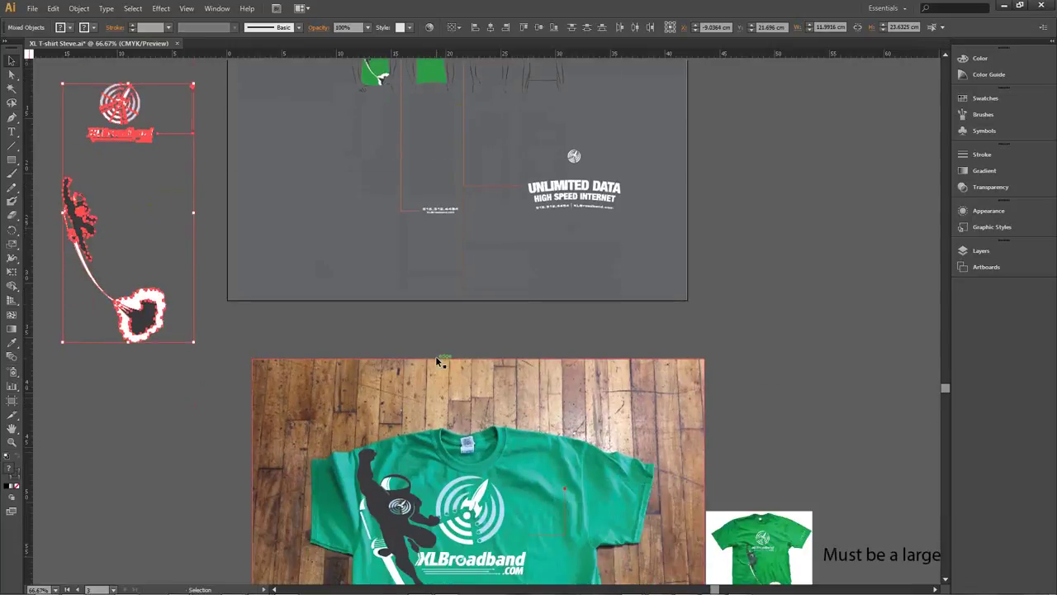
pyautogui.click(461, 224)
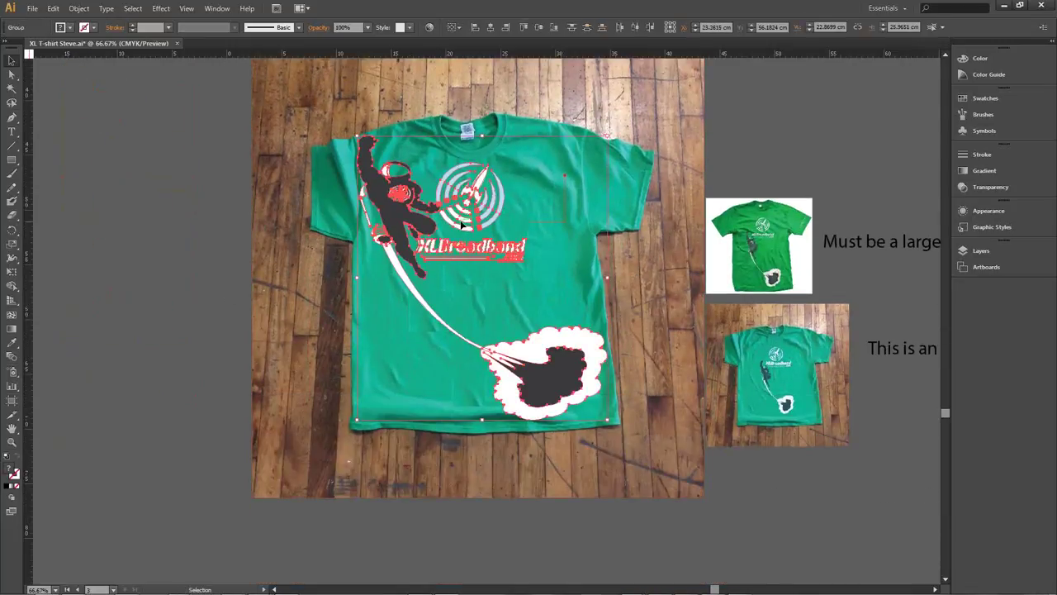
pyautogui.moveTo(463, 223)
pyautogui.mouseDown()
pyautogui.moveTo(170, 272)
pyautogui.moveTo(149, 235)
pyautogui.mouseUp()
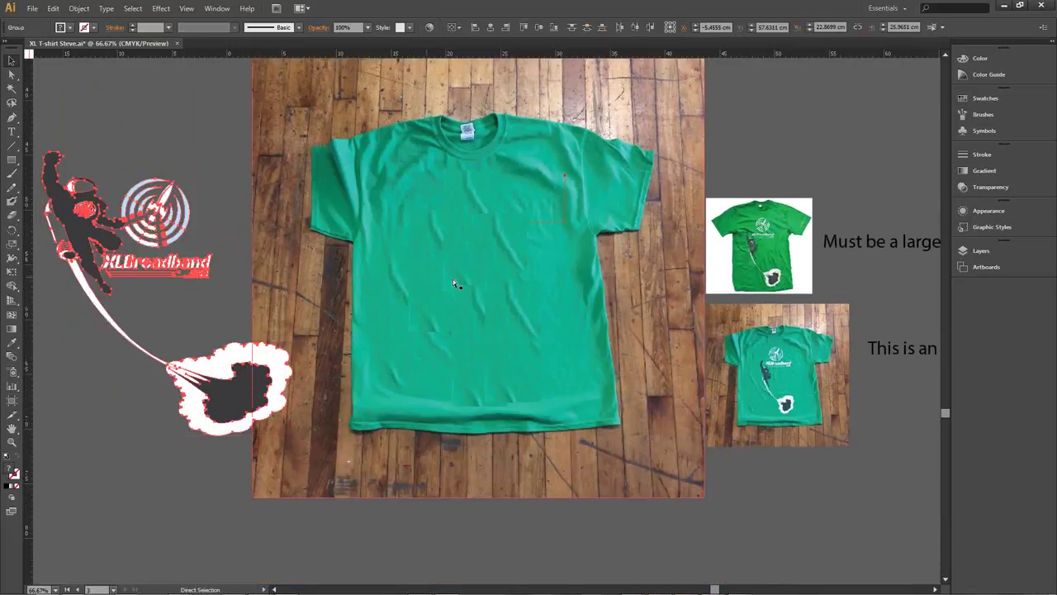
# - Paste a smaller copy of the logo and astronaut artwork and position it on the shirt
pyautogui.hotkey('ctrl', 'v')
pyautogui.press('v')
pyautogui.moveTo(438, 329)
pyautogui.mouseDown()
pyautogui.moveTo(432, 286)
pyautogui.moveTo(430, 327)
pyautogui.moveTo(425, 317)
pyautogui.mouseUp()
# - Resize the XLBroadband logo and raise it higher on the chest
pyautogui.click(483, 227)
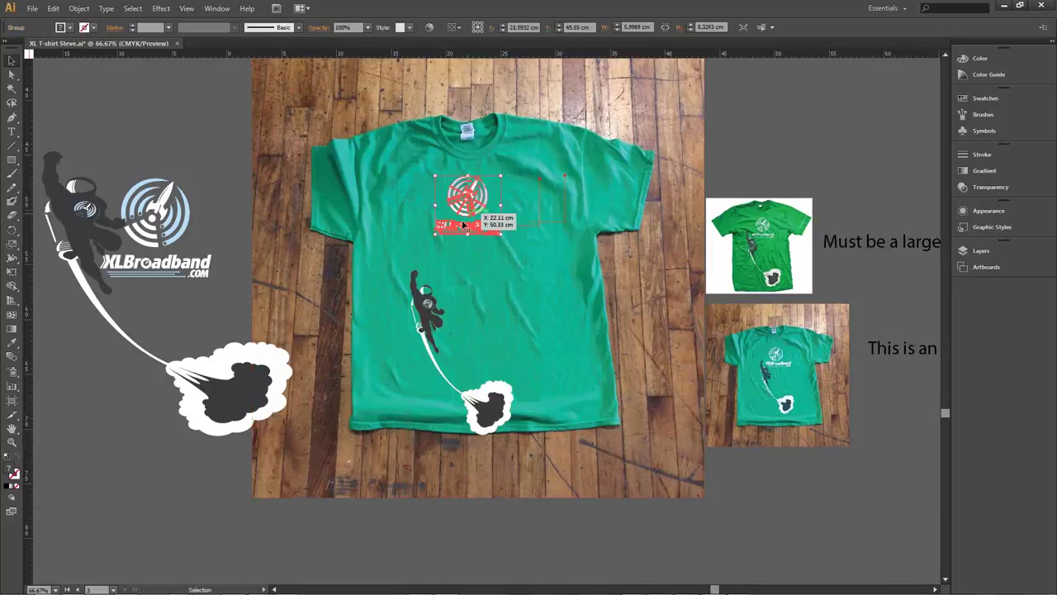
pyautogui.moveTo(499, 236); pyautogui.dragTo(509, 252)
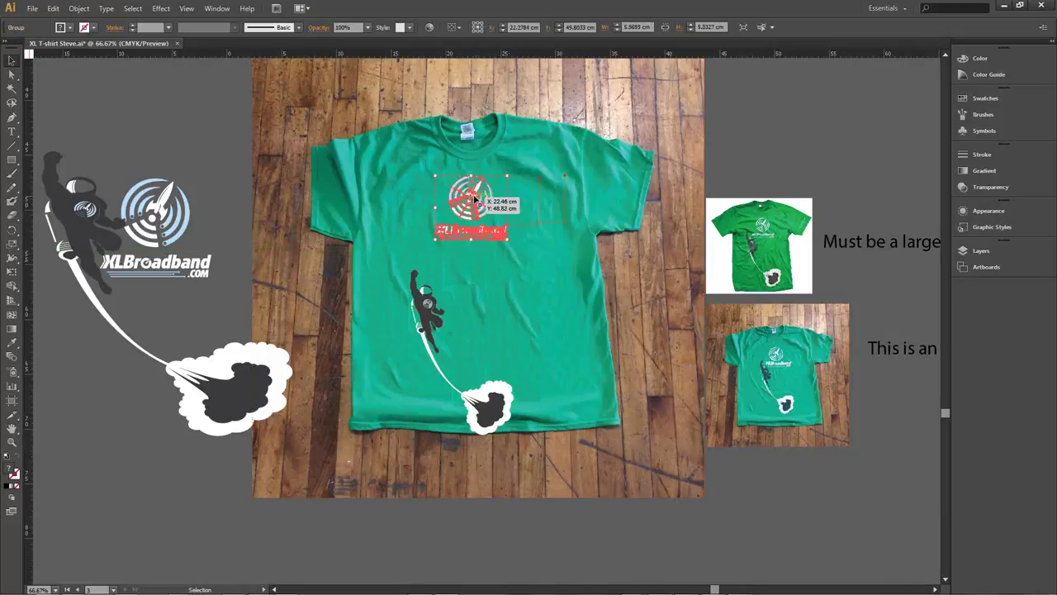
pyautogui.moveTo(474, 199); pyautogui.dragTo(474, 188)
# - Move the astronaut up beside the logo and enlarge it downward and toward the collar
pyautogui.click(425, 291)
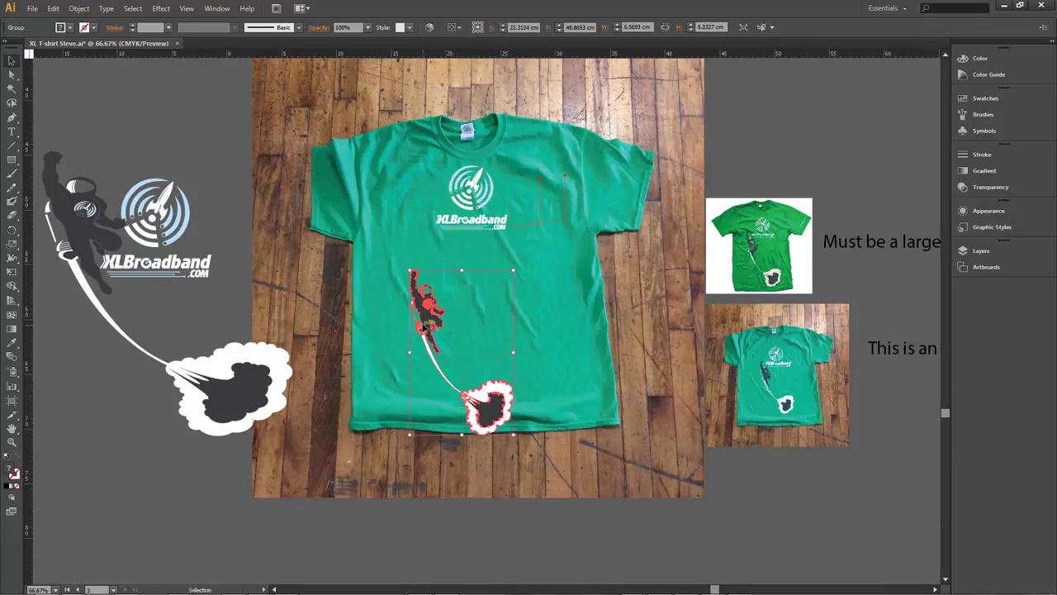
pyautogui.moveTo(426, 317)
pyautogui.mouseDown()
pyautogui.moveTo(420, 241)
pyautogui.moveTo(427, 246)
pyautogui.mouseUp()
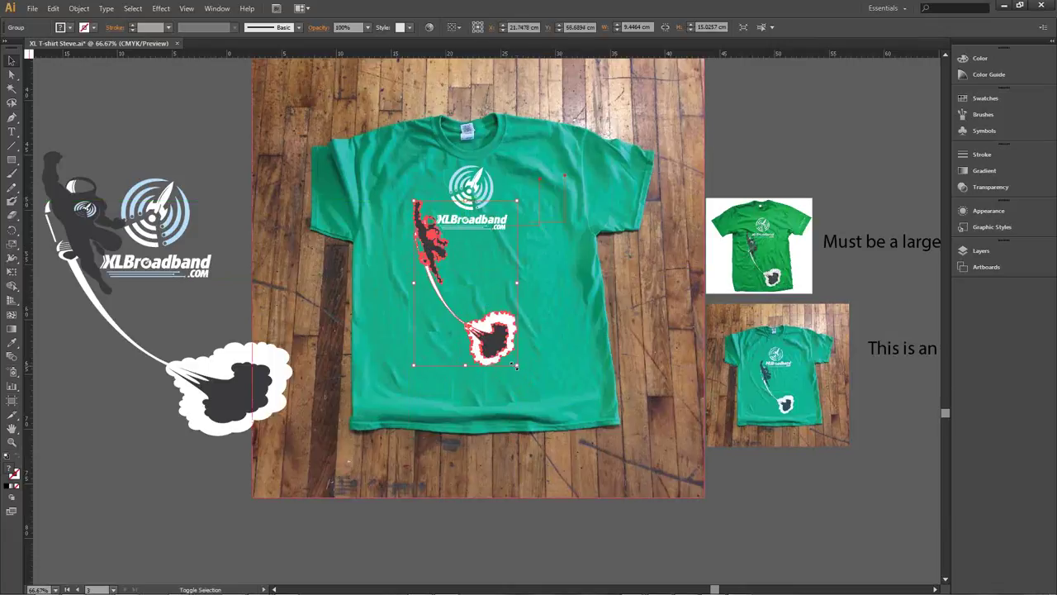
pyautogui.moveTo(516, 366)
pyautogui.mouseDown()
pyautogui.moveTo(636, 417)
pyautogui.moveTo(554, 426)
pyautogui.mouseUp()
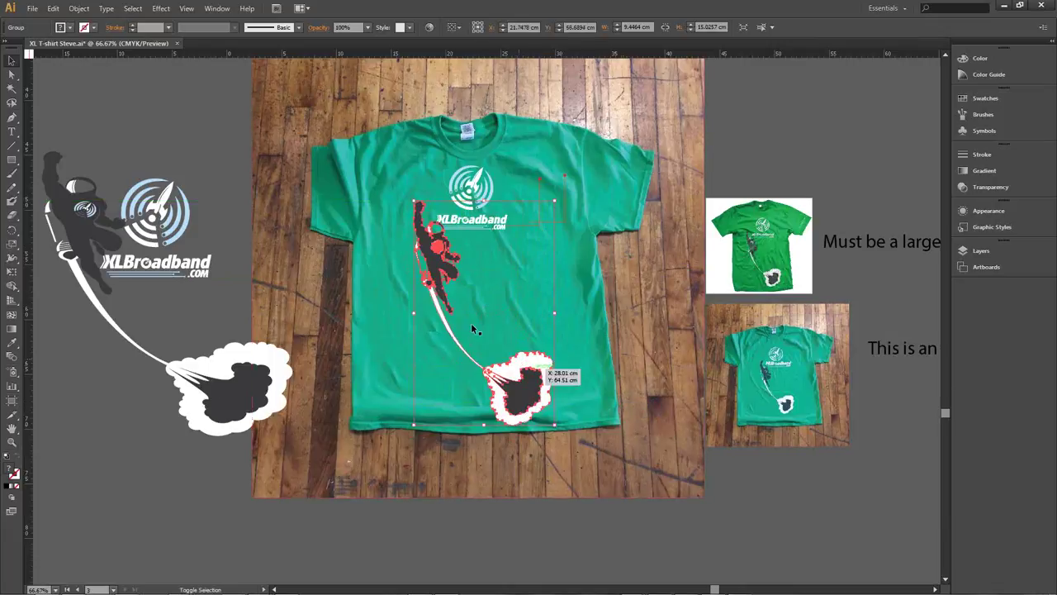
pyautogui.moveTo(411, 198)
pyautogui.mouseDown()
pyautogui.moveTo(363, 177)
pyautogui.moveTo(369, 165)
pyautogui.mouseUp()
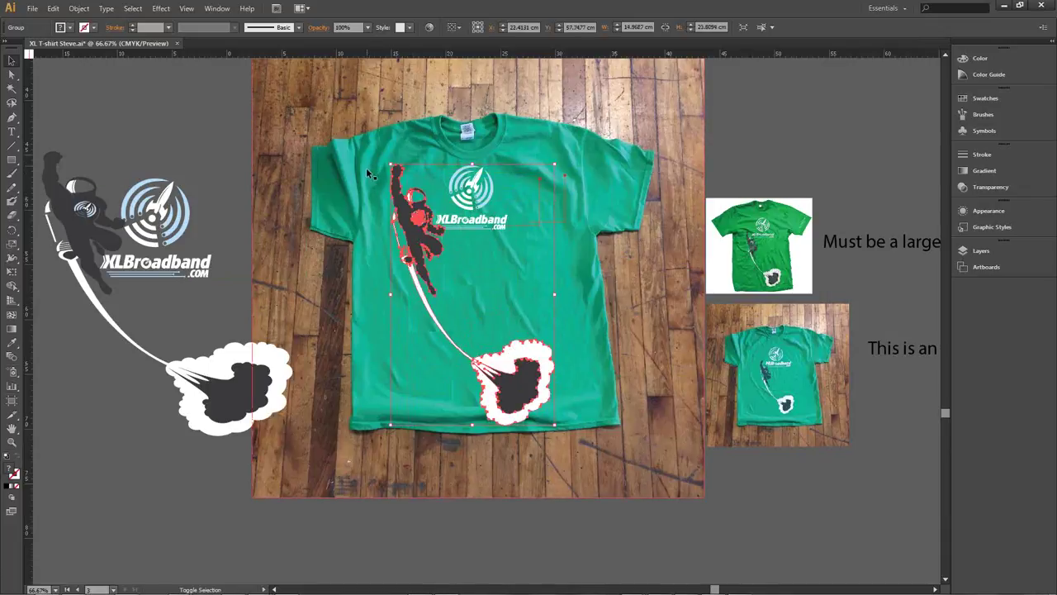
pyautogui.click(594, 321)
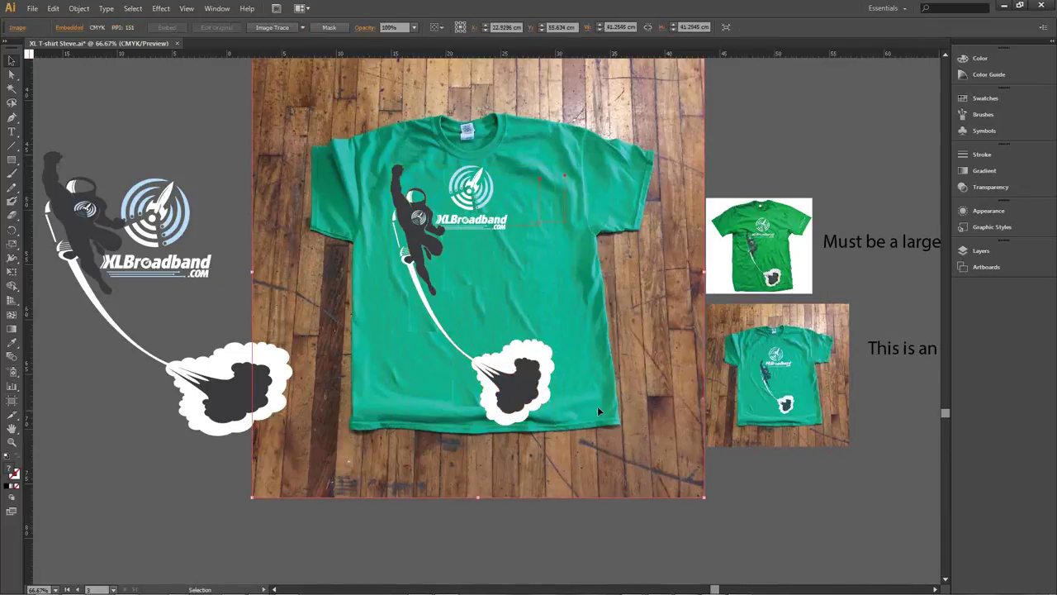
# - Shift the astronaut artwork right, then scale it from its top-left corner toward the collar
pyautogui.click(526, 384)
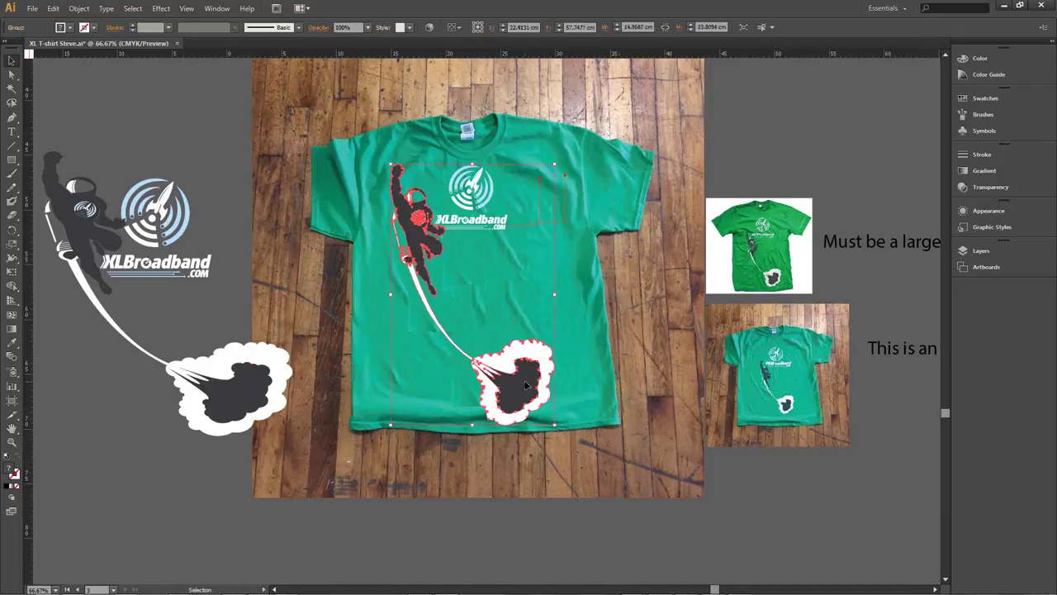
pyautogui.moveTo(526, 384)
pyautogui.mouseDown()
pyautogui.moveTo(581, 380)
pyautogui.moveTo(561, 380)
pyautogui.moveTo(572, 379)
pyautogui.moveTo(563, 367)
pyautogui.mouseUp()
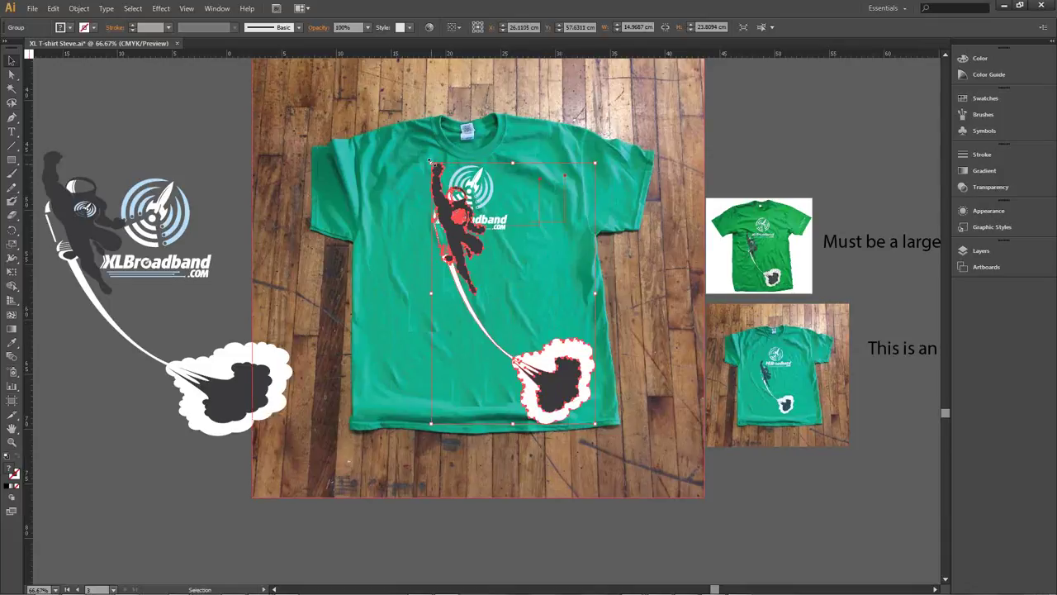
pyautogui.moveTo(429, 162)
pyautogui.mouseDown()
pyautogui.moveTo(413, 157)
pyautogui.moveTo(351, 186)
pyautogui.moveTo(314, 149)
pyautogui.moveTo(360, 215)
pyautogui.moveTo(322, 125)
pyautogui.moveTo(285, 140)
pyautogui.moveTo(272, 134)
pyautogui.moveTo(293, 206)
pyautogui.moveTo(310, 169)
pyautogui.moveTo(388, 177)
pyautogui.moveTo(415, 151)
pyautogui.moveTo(359, 138)
pyautogui.mouseUp()
pyautogui.click(443, 183)
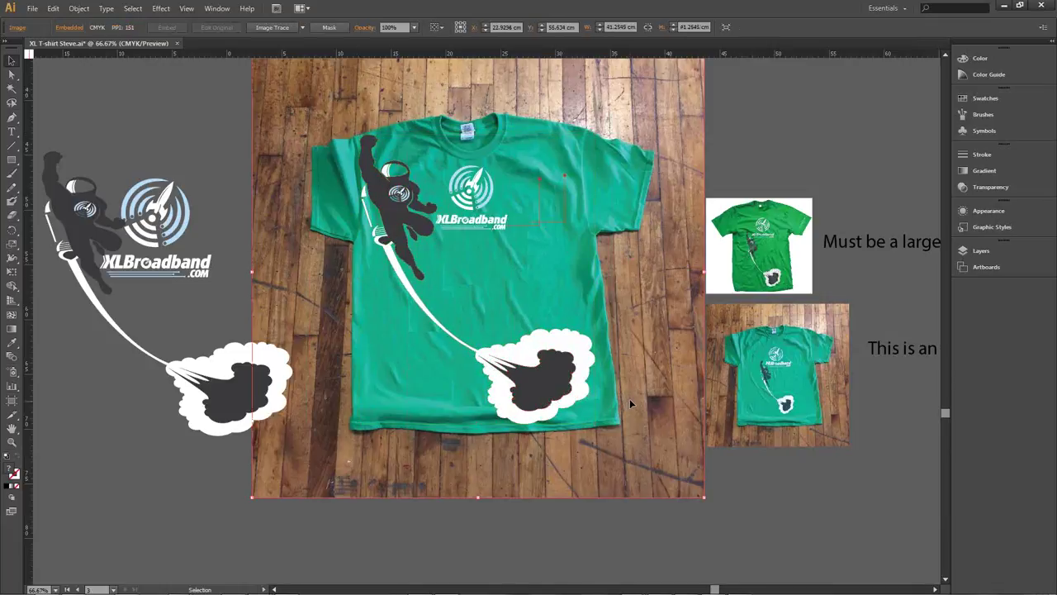
# - Enlarge the XLBroadband logo on the shirt mockup
pyautogui.click(498, 223)
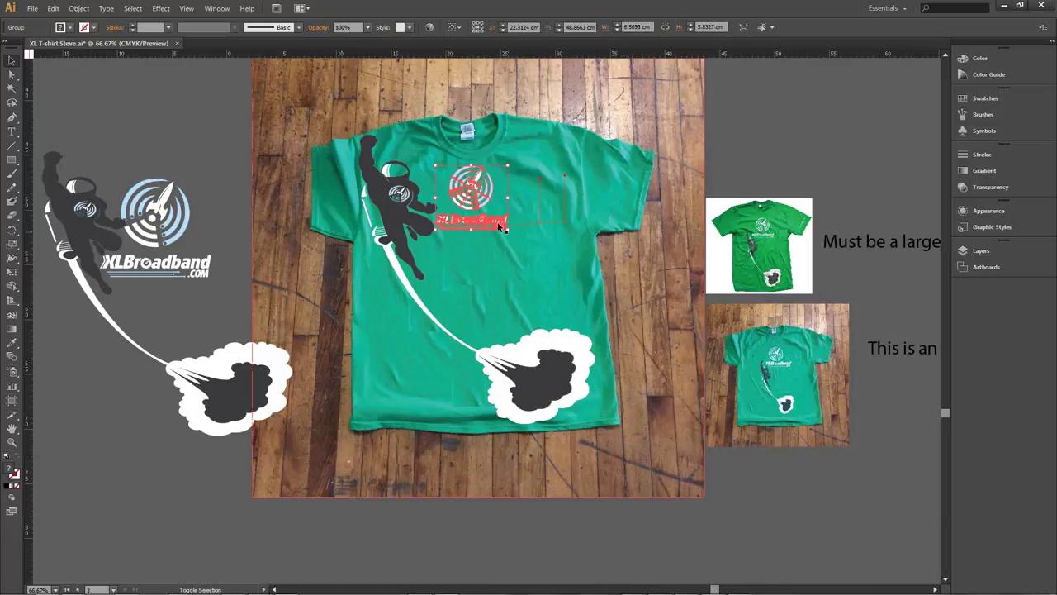
pyautogui.moveTo(508, 233)
pyautogui.mouseDown()
pyautogui.moveTo(579, 283)
pyautogui.moveTo(582, 299)
pyautogui.moveTo(578, 280)
pyautogui.mouseUp()
pyautogui.click(659, 256)
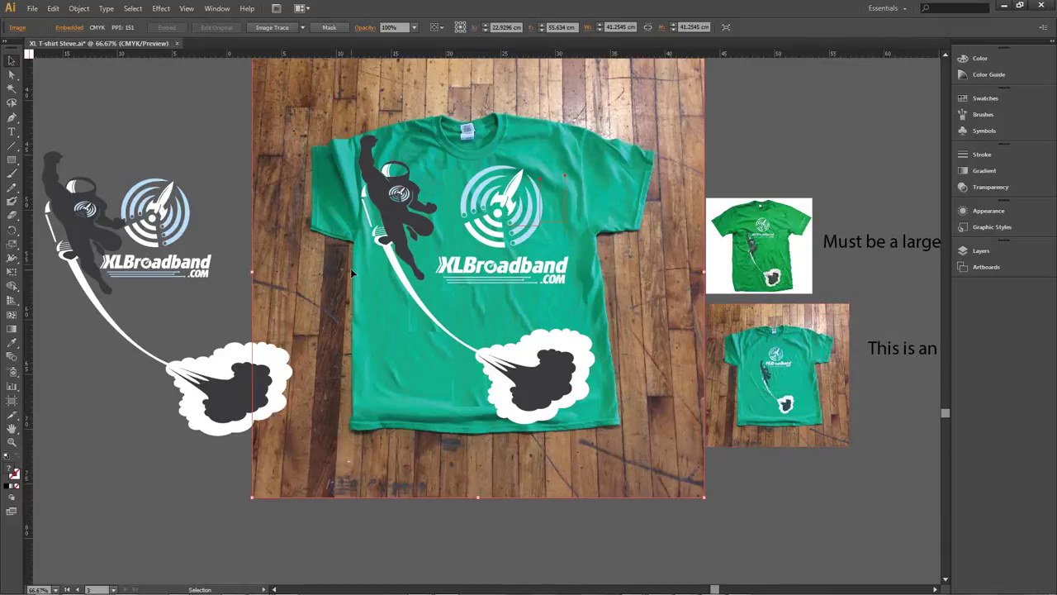
# - Copy the astronaut logo group and scroll down to the green T-shirt photos
pyautogui.scroll(10, 350, 268)
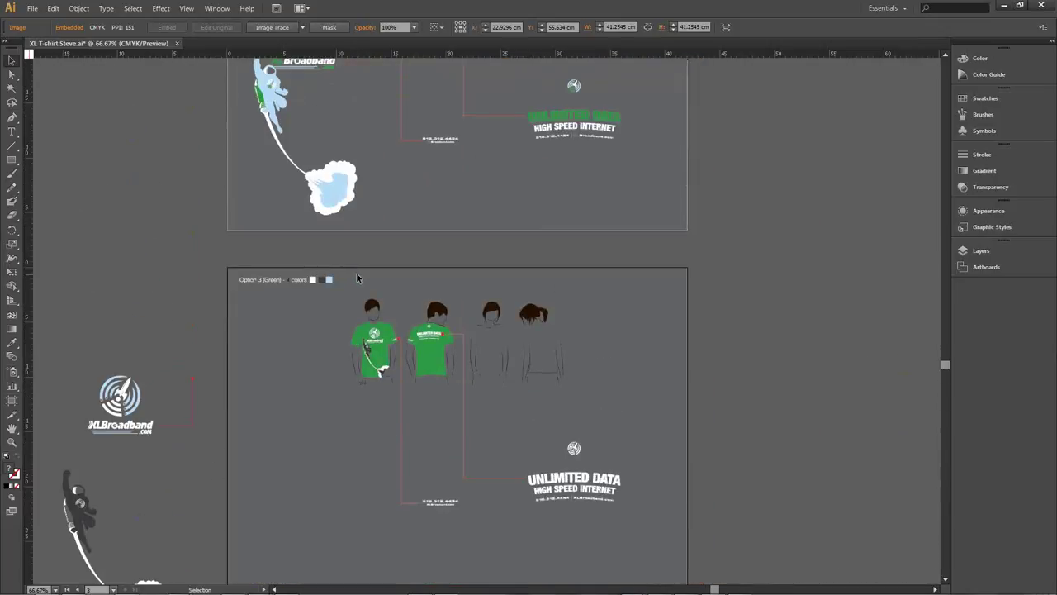
pyautogui.scroll(-3, 359, 283)
pyautogui.scroll(5, 361, 285)
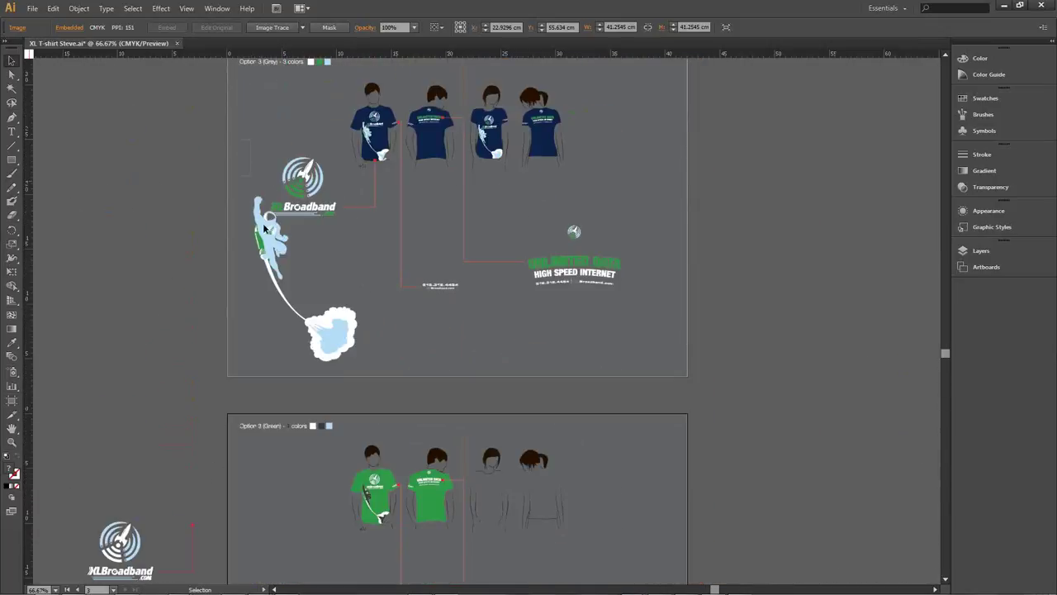
pyautogui.click(338, 363)
pyautogui.press('a')
pyautogui.hscroll(3, 405, 353)
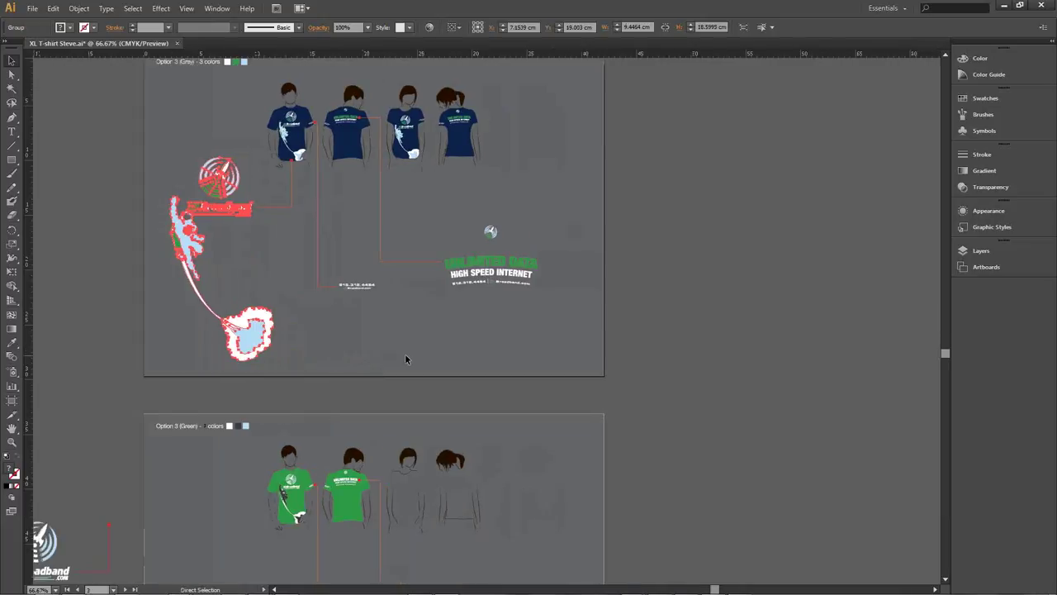
pyautogui.scroll(-10, 404, 359)
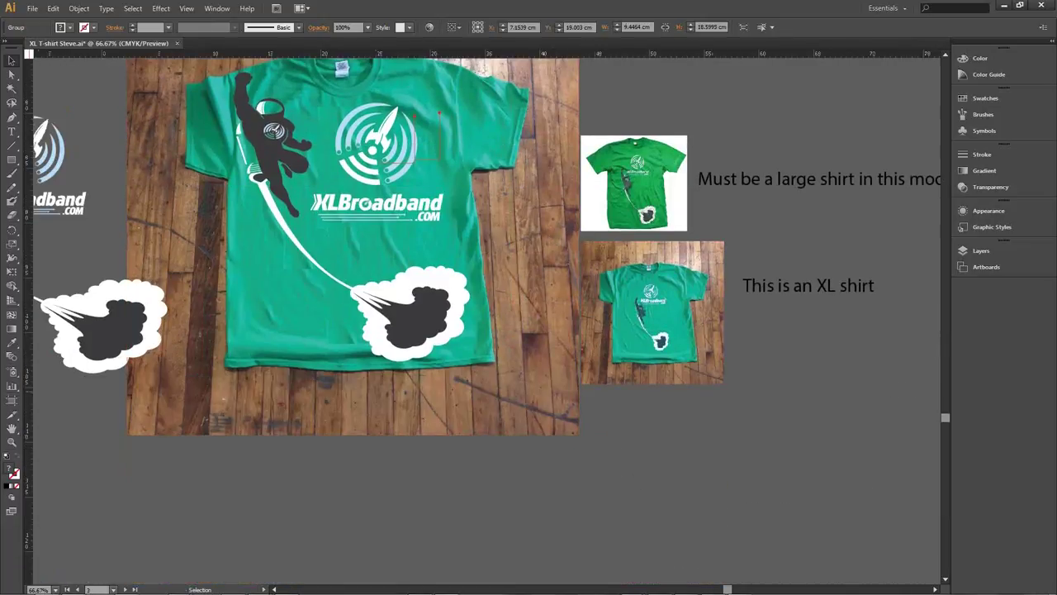
# - Zoom in on the XL shirt photo and paste the astronaut artwork over it
pyautogui.click(10, 446)
pyautogui.click(702, 316)
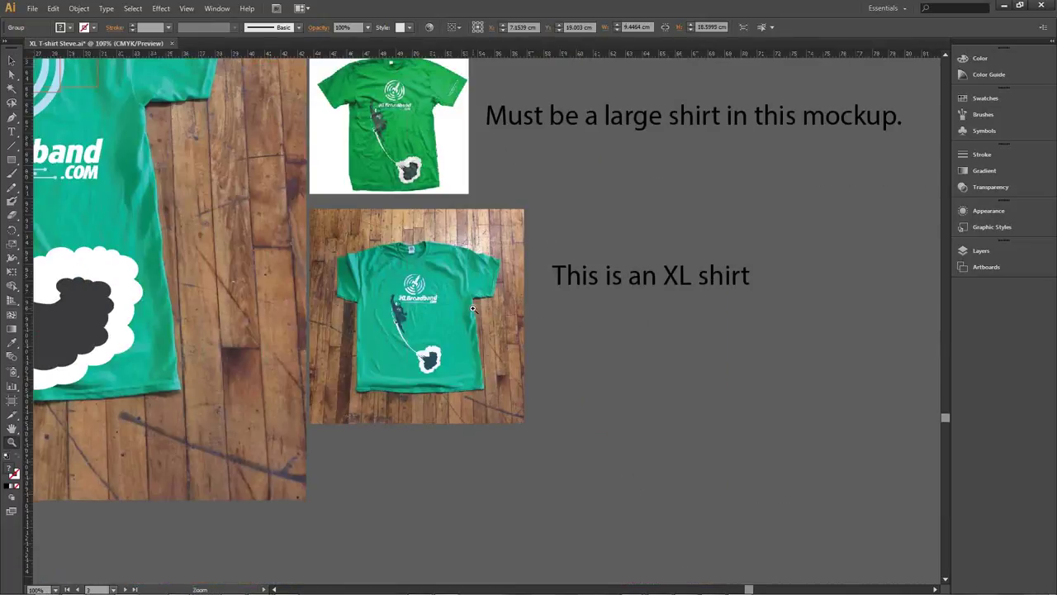
pyautogui.click(471, 308)
pyautogui.hotkey('ctrl', 'v')
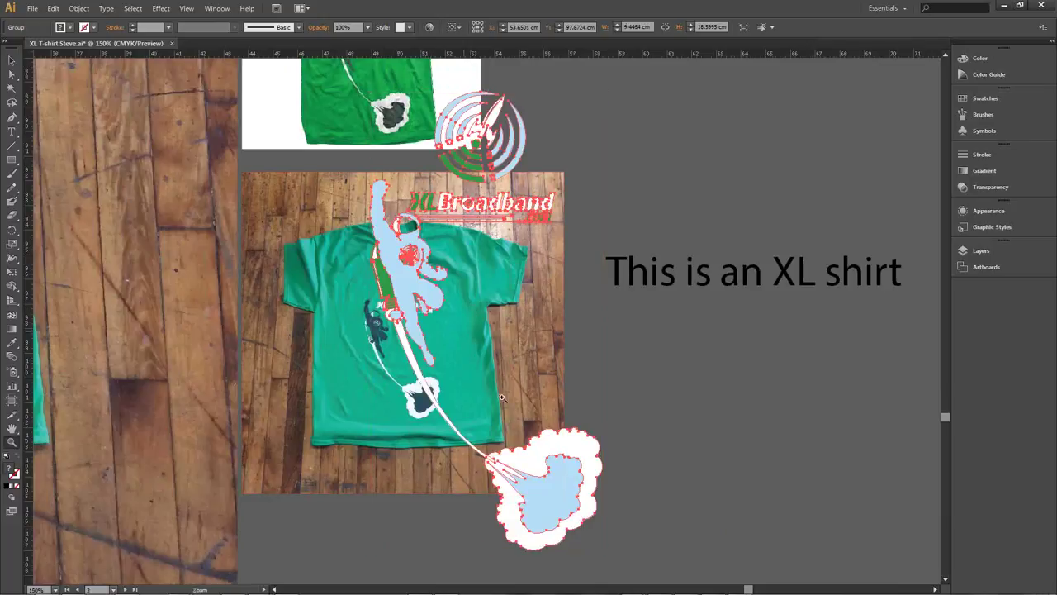
pyautogui.press('v')
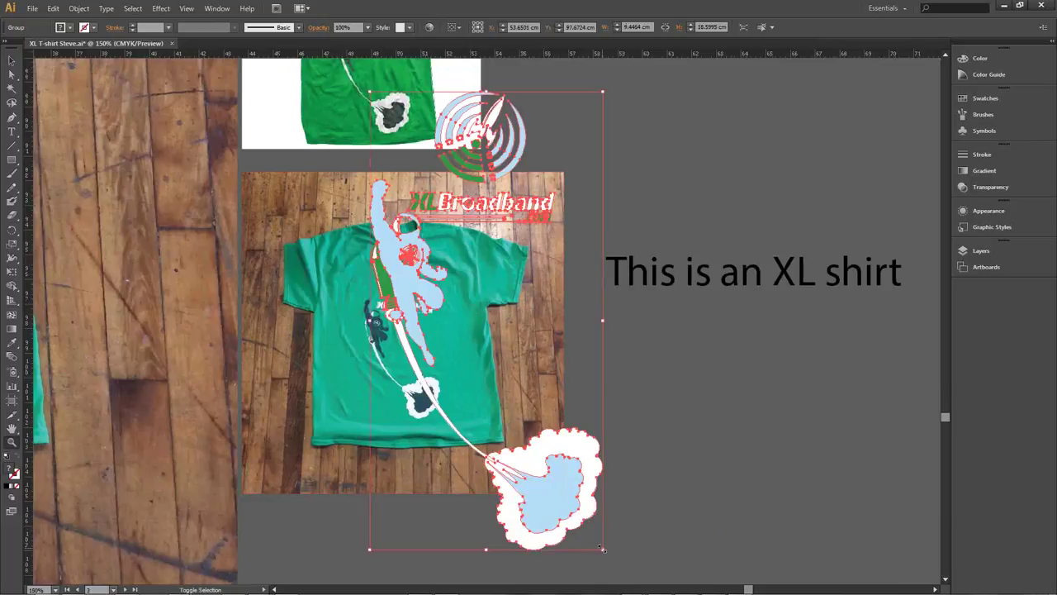
# - Inspect the cloud at the trail's end up close, paste the artwork in front, then zoom back out
pyautogui.press('z')
pyautogui.moveTo(484, 388); pyautogui.dragTo(514, 448)
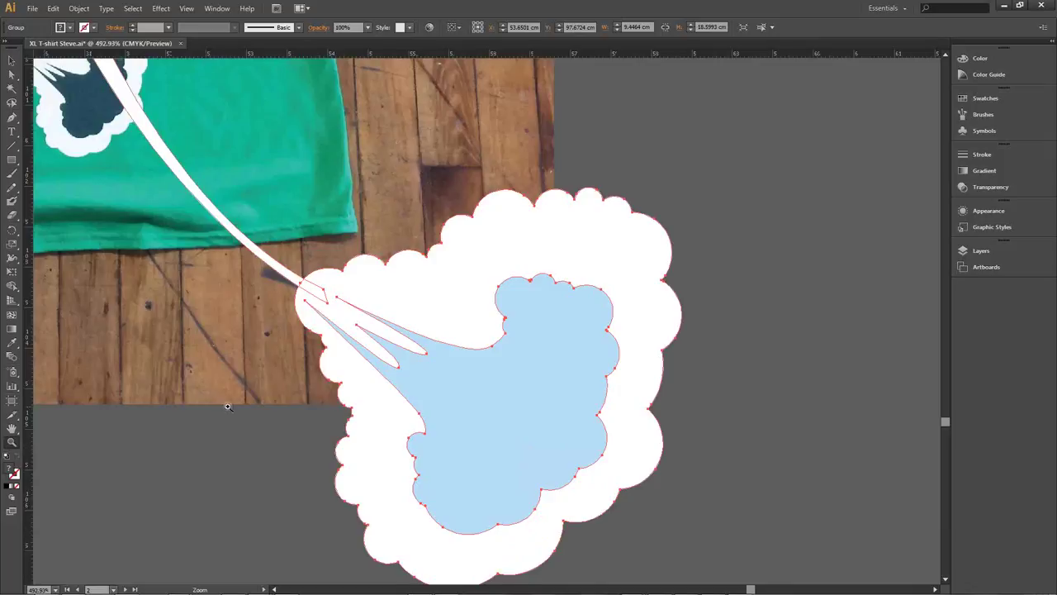
pyautogui.hotkey('ctrl', 'x')
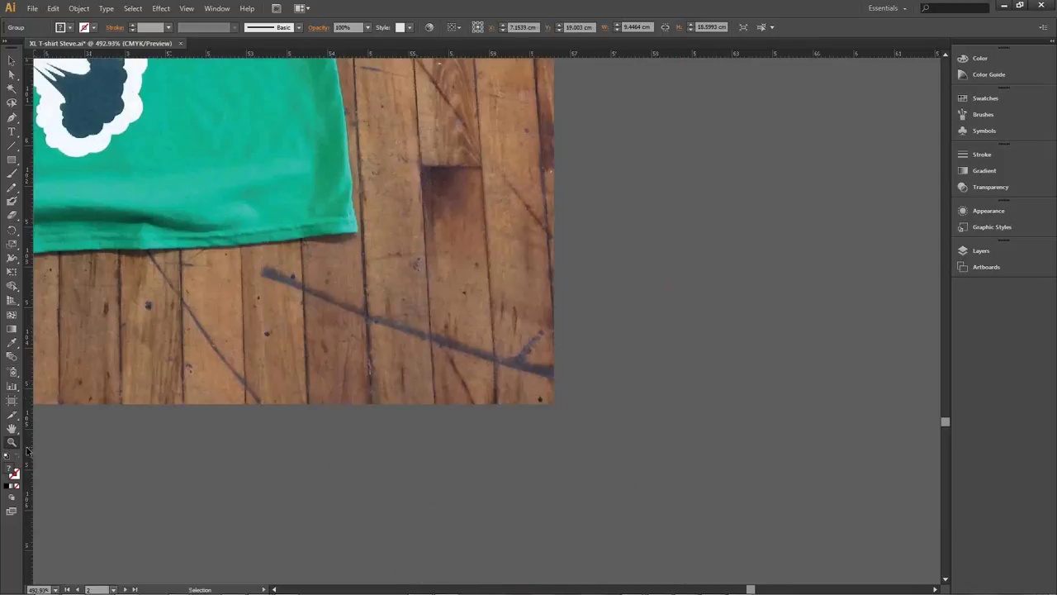
pyautogui.hotkey('ctrl', 'f')
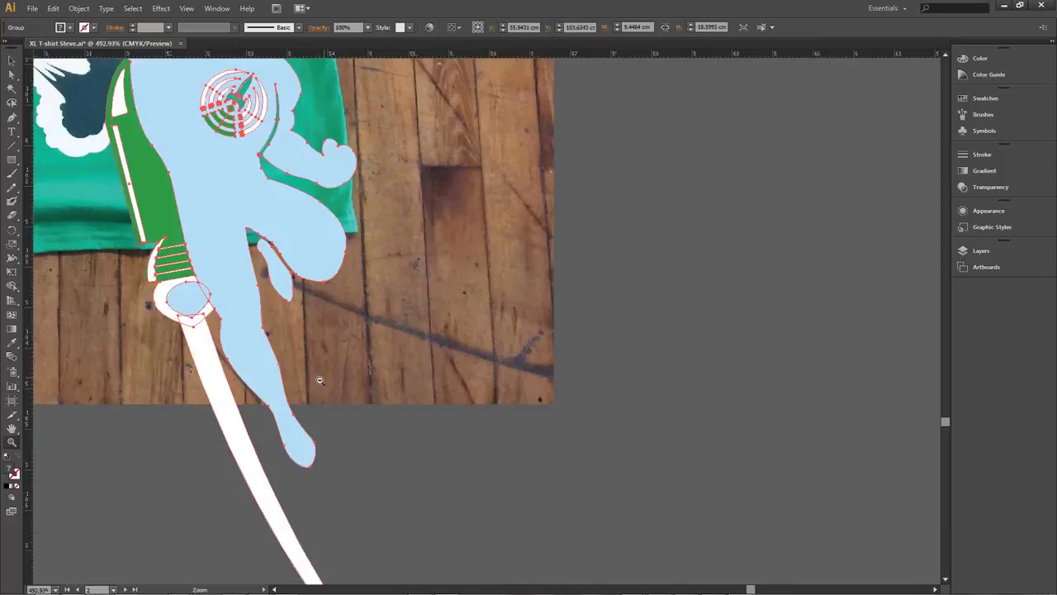
pyautogui.keyDown('alt'); pyautogui.click(319, 380); pyautogui.keyUp('alt')
pyautogui.keyDown('alt'); pyautogui.click(319, 377); pyautogui.keyUp('alt')
pyautogui.keyDown('alt'); pyautogui.click(408, 377); pyautogui.keyUp('alt')
pyautogui.keyDown('alt'); pyautogui.click(590, 402); pyautogui.keyUp('alt')
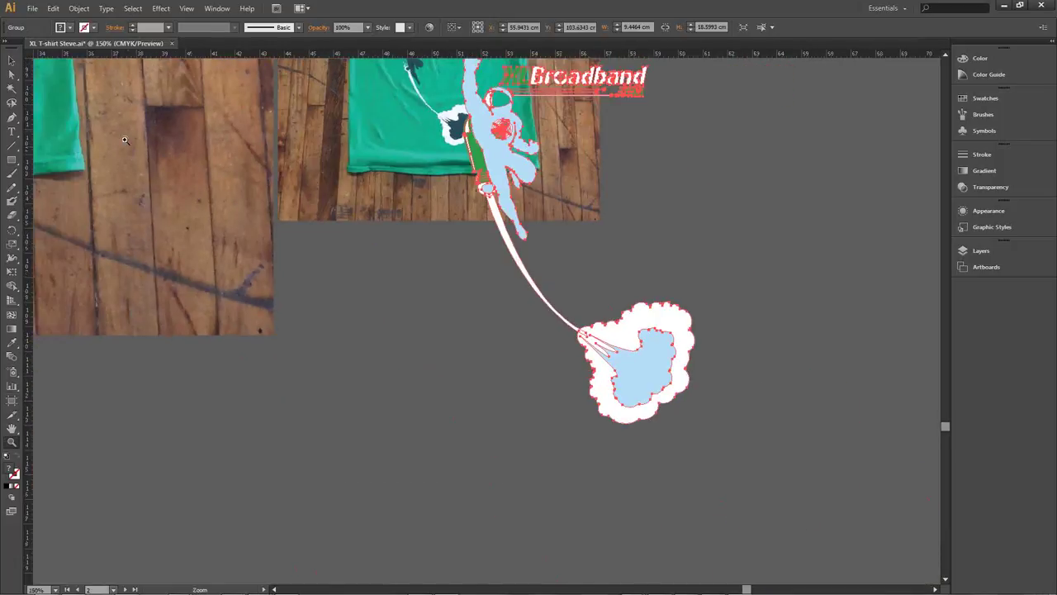
pyautogui.scroll(5, 531, 192)
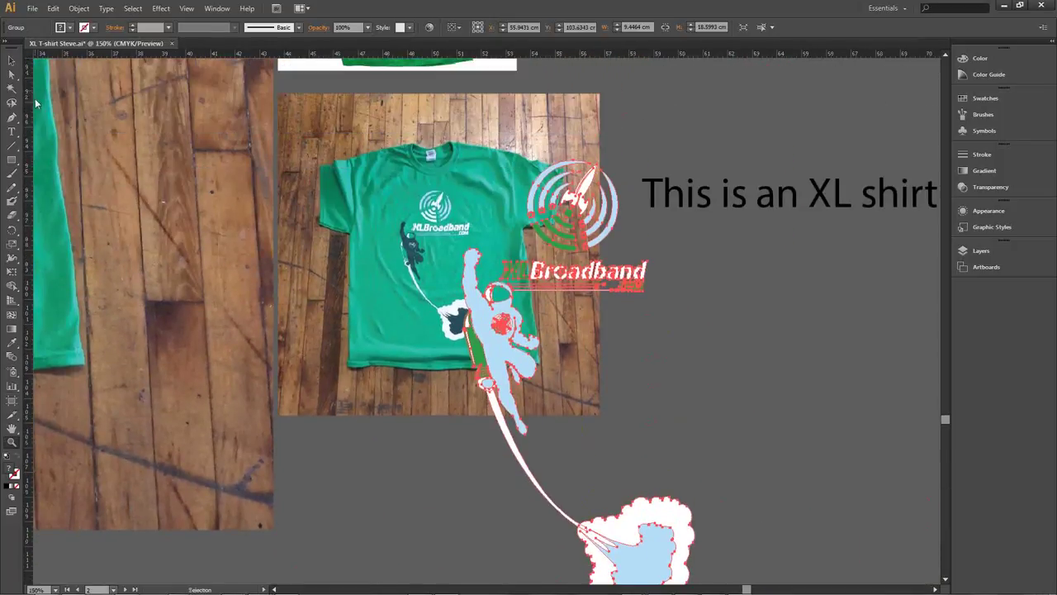
pyautogui.click(8, 62)
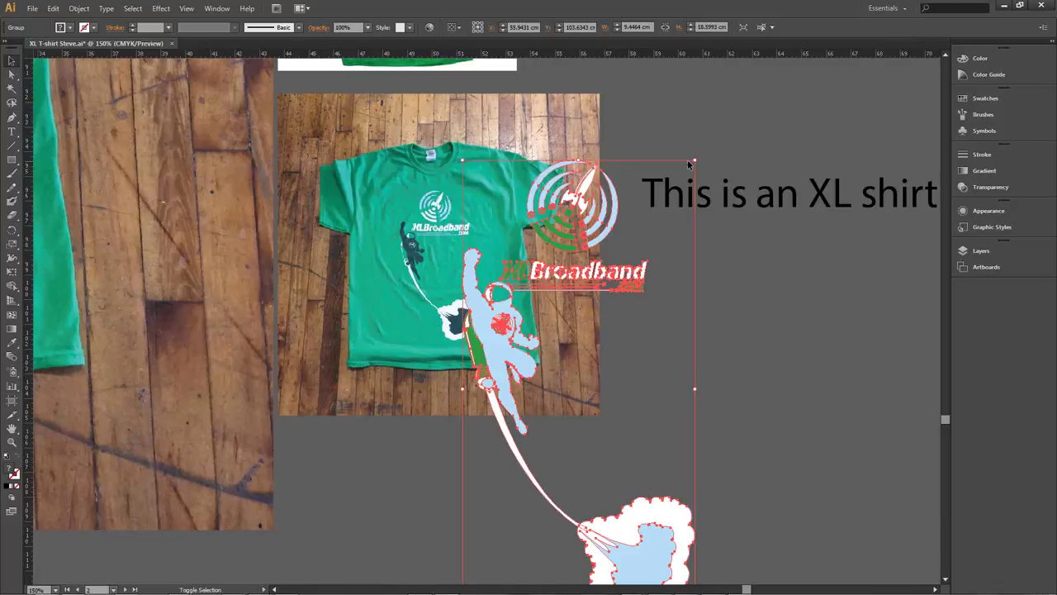
# - Shrink the astronaut artwork and move it onto the XL shirt's printed design
pyautogui.moveTo(695, 161)
pyautogui.mouseDown()
pyautogui.moveTo(607, 235)
pyautogui.moveTo(568, 436)
pyautogui.moveTo(542, 461)
pyautogui.mouseUp()
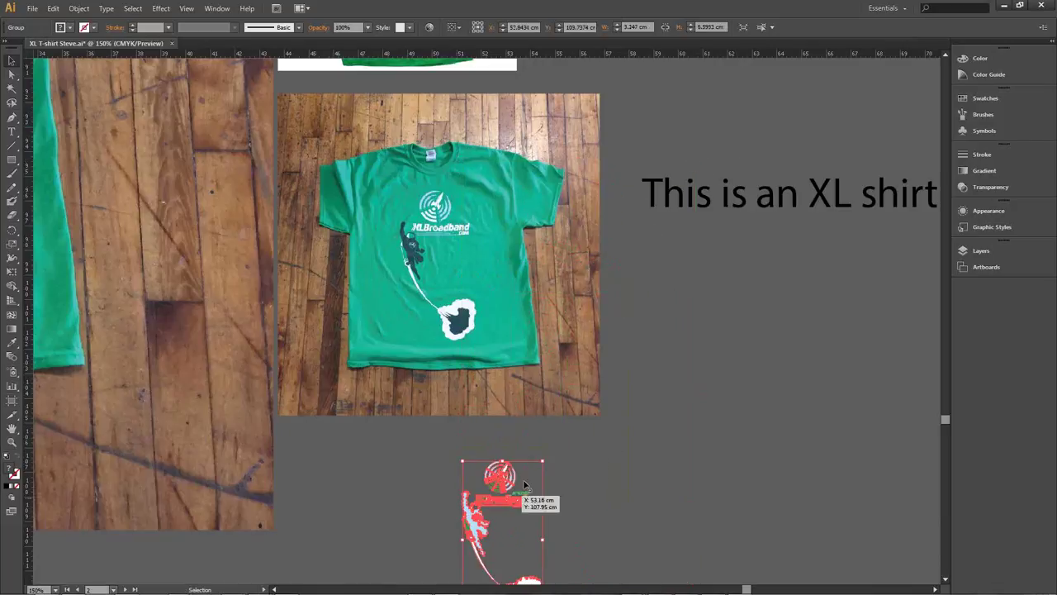
pyautogui.hotkey('ctrl', 'shift', 'a')
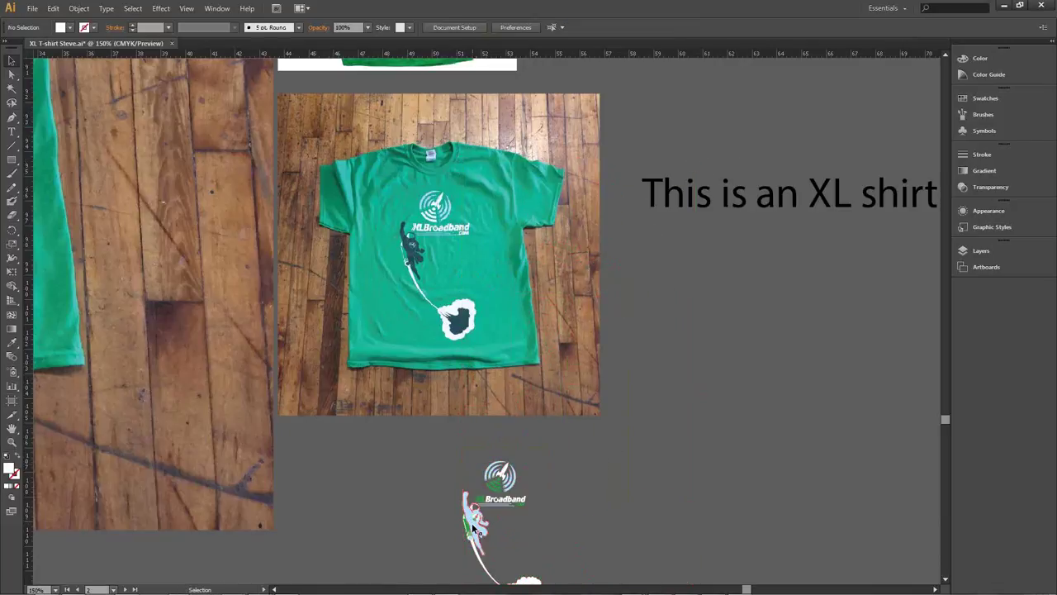
pyautogui.click(491, 534)
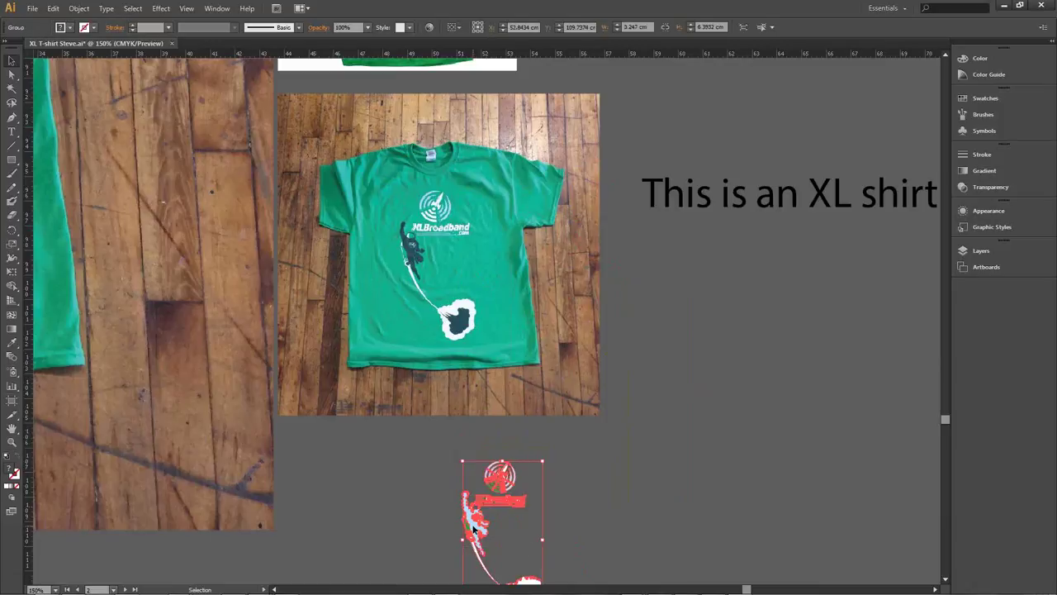
pyautogui.moveTo(472, 527)
pyautogui.mouseDown()
pyautogui.moveTo(458, 356)
pyautogui.moveTo(411, 258)
pyautogui.mouseUp()
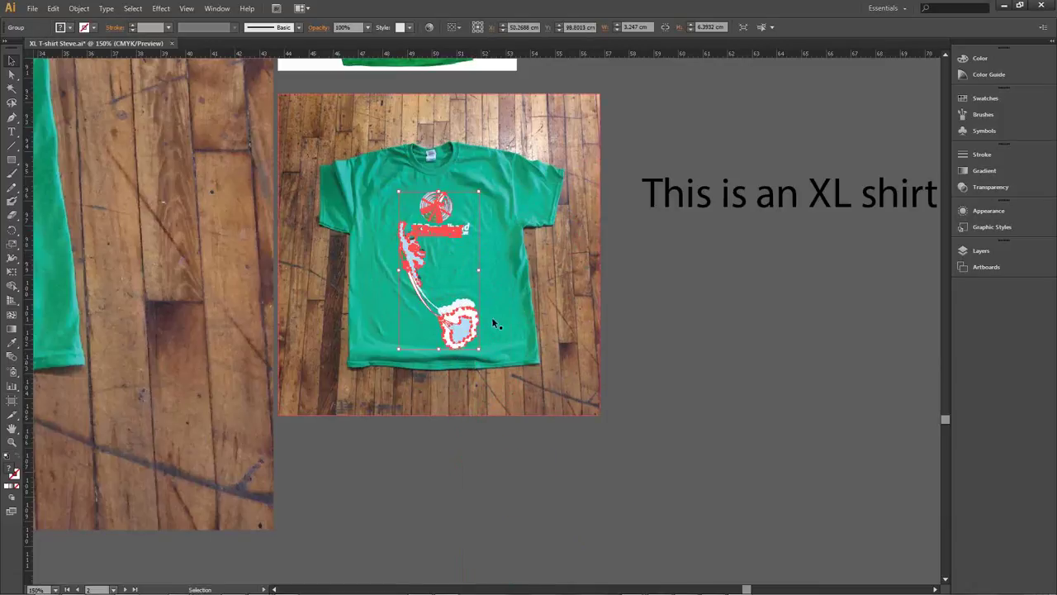
# - Nudge the artwork slightly down to align it with the print
pyautogui.click(561, 314)
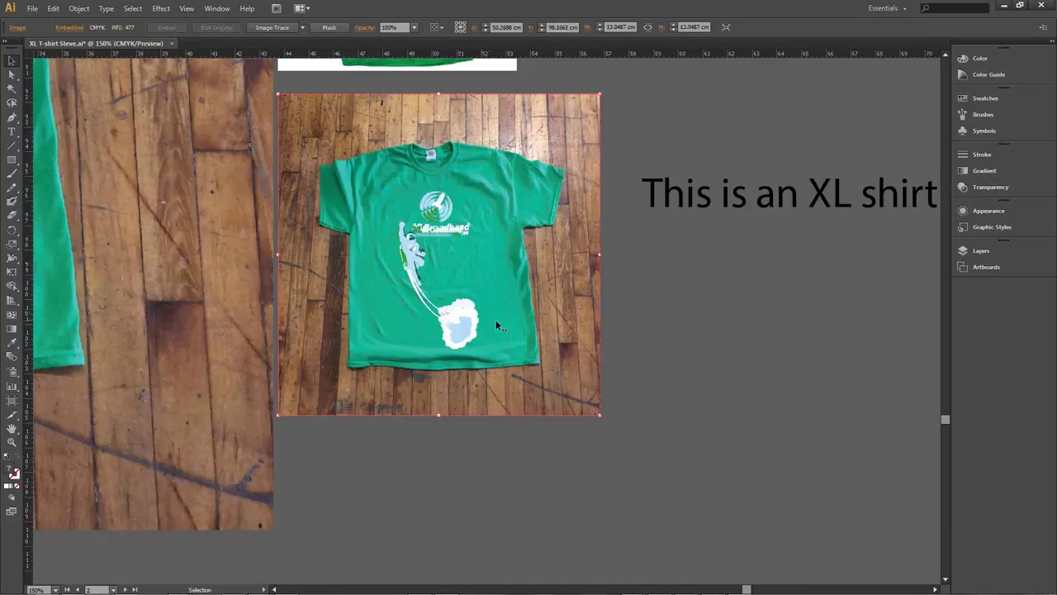
pyautogui.click(413, 260)
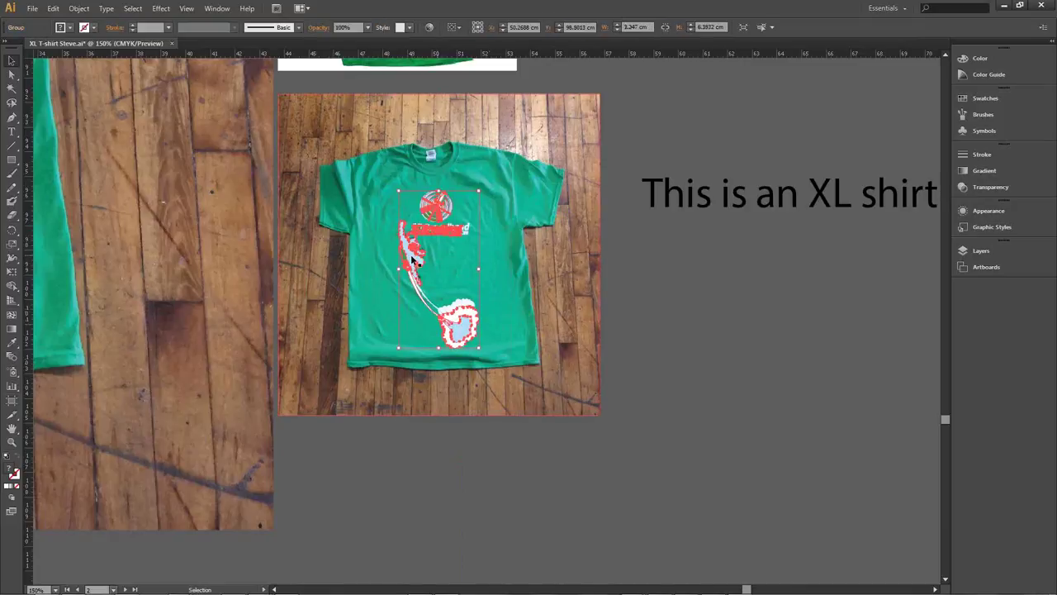
pyautogui.press('Down')
pyautogui.press('Down')
pyautogui.press('Down')
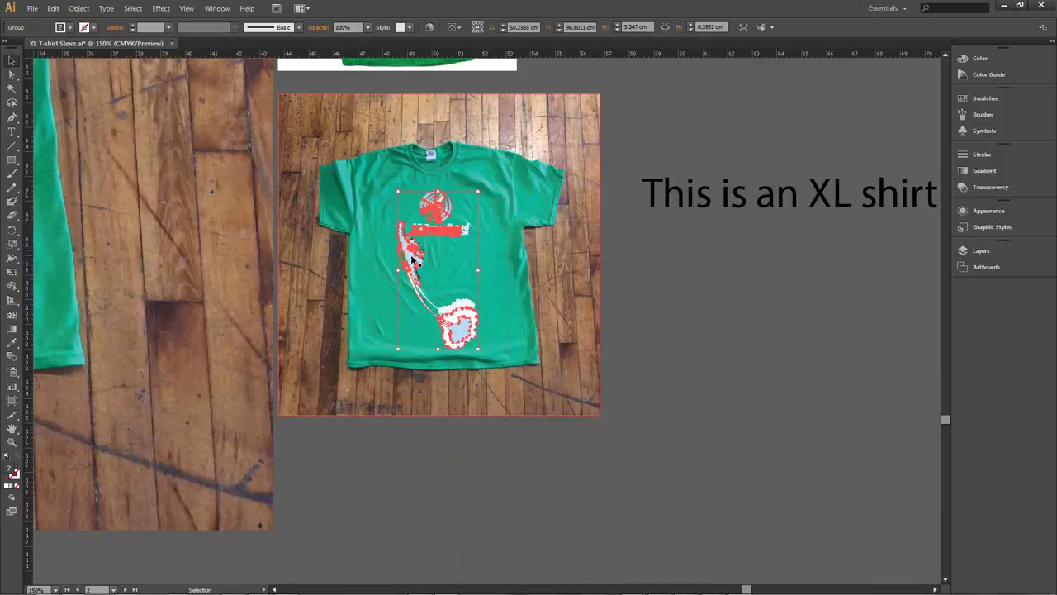
pyautogui.click(519, 299)
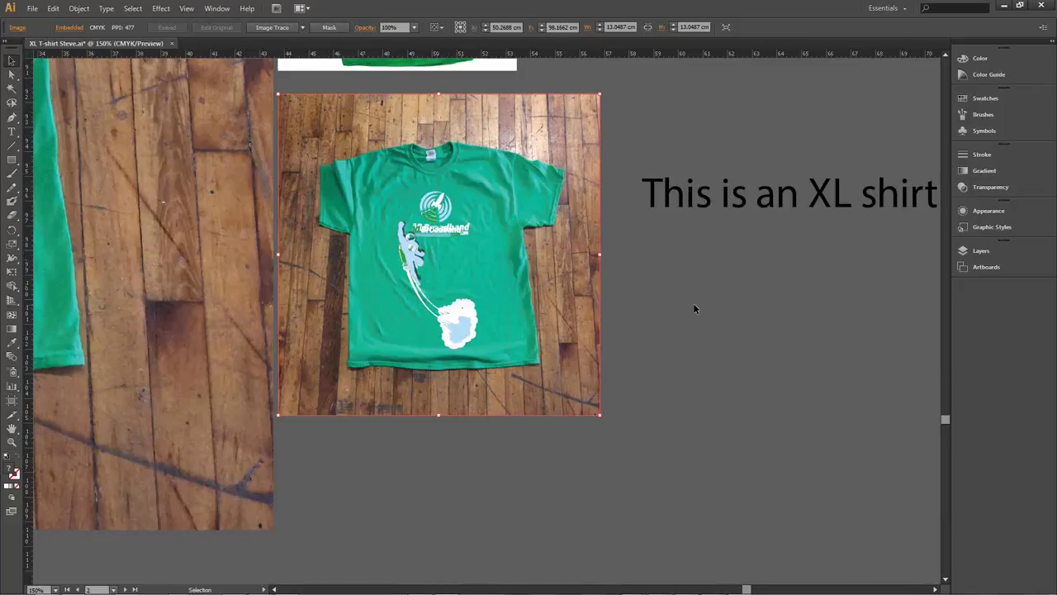
# - Scale the artwork up to about 3.77 × 7.43 cm and shift it to match the XL print
pyautogui.scroll(5, 692, 306)
pyautogui.scroll(-4, 657, 318)
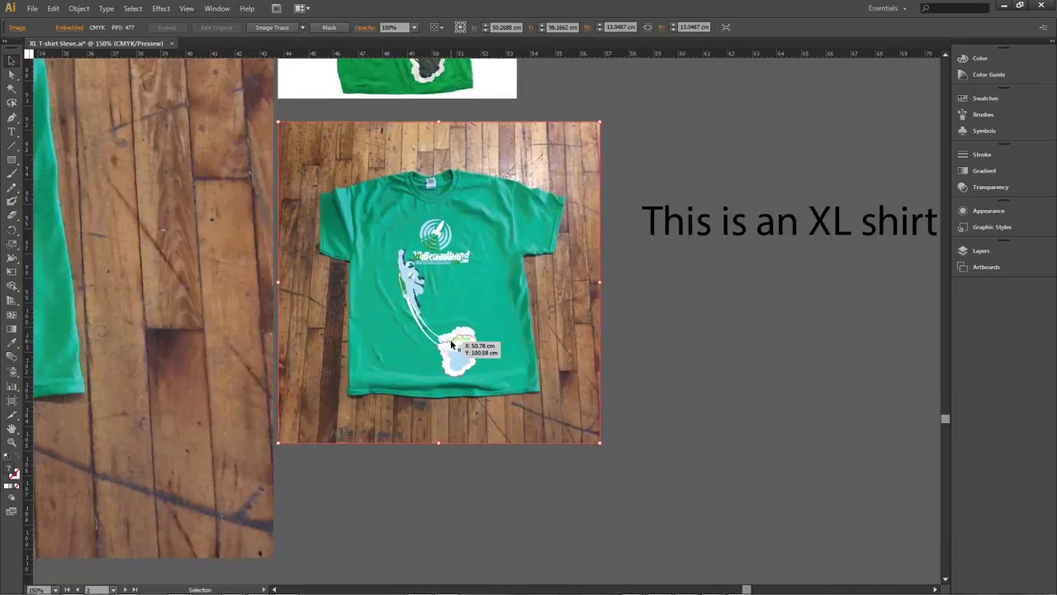
pyautogui.click(452, 346)
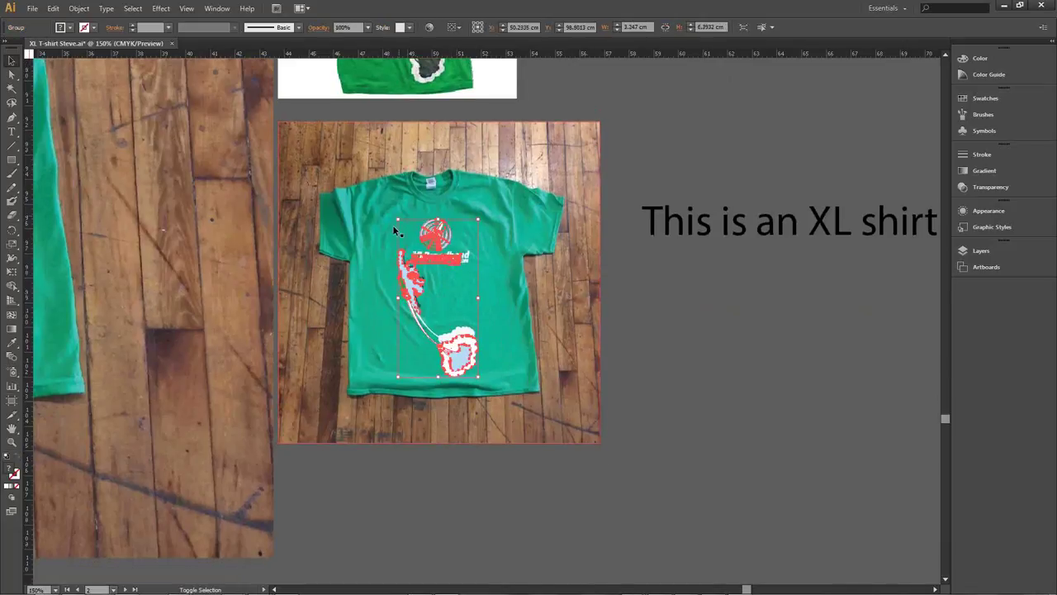
pyautogui.moveTo(397, 219); pyautogui.dragTo(367, 195)
pyautogui.hotkey('ctrl', 'shift', 'a')
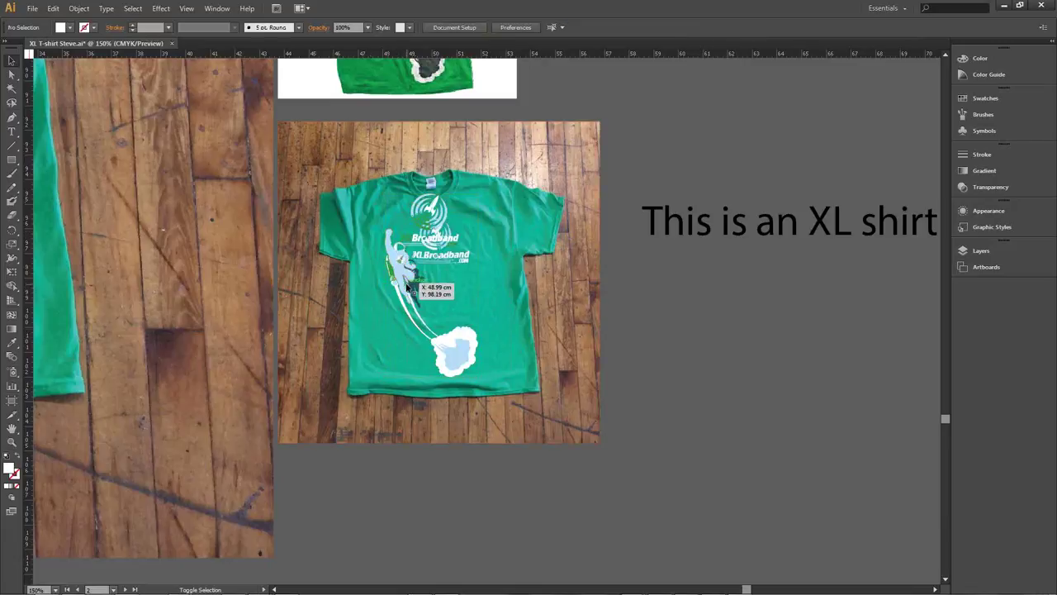
pyautogui.moveTo(401, 274); pyautogui.dragTo(401, 285)
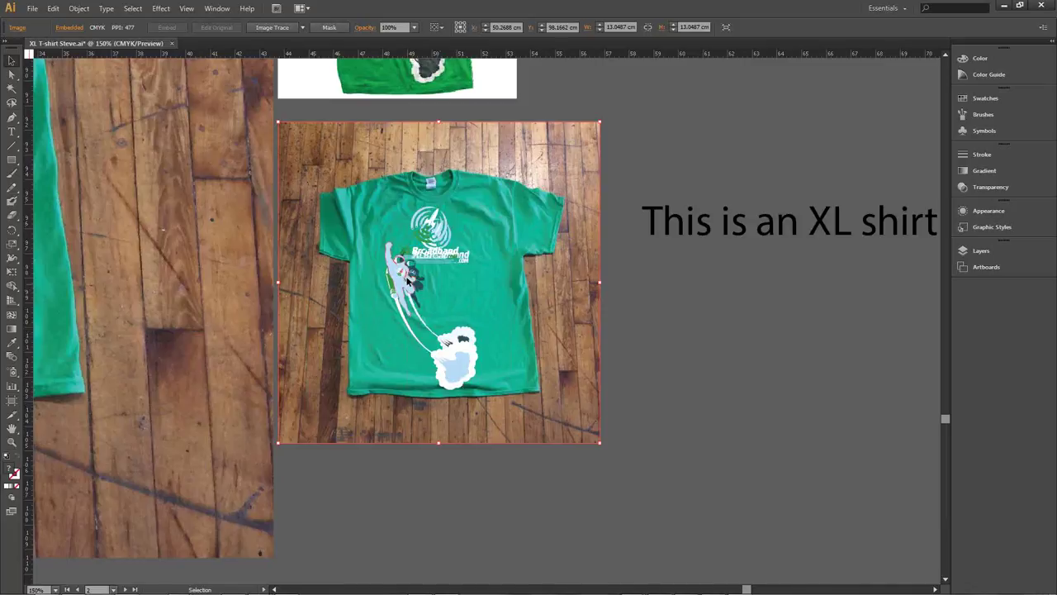
# - Move the artwork from the XL shirt up onto the large-shirt mockup and stretch its height to fit that print
pyautogui.click(452, 334)
pyautogui.scroll(3, 451, 335)
pyautogui.scroll(-2, 455, 342)
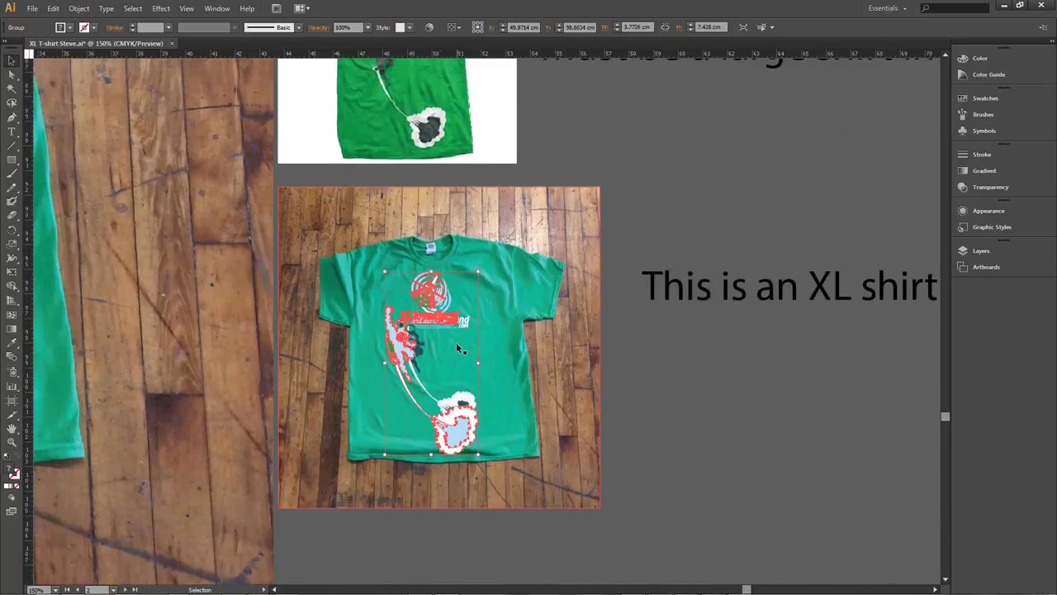
pyautogui.scroll(4, 459, 351)
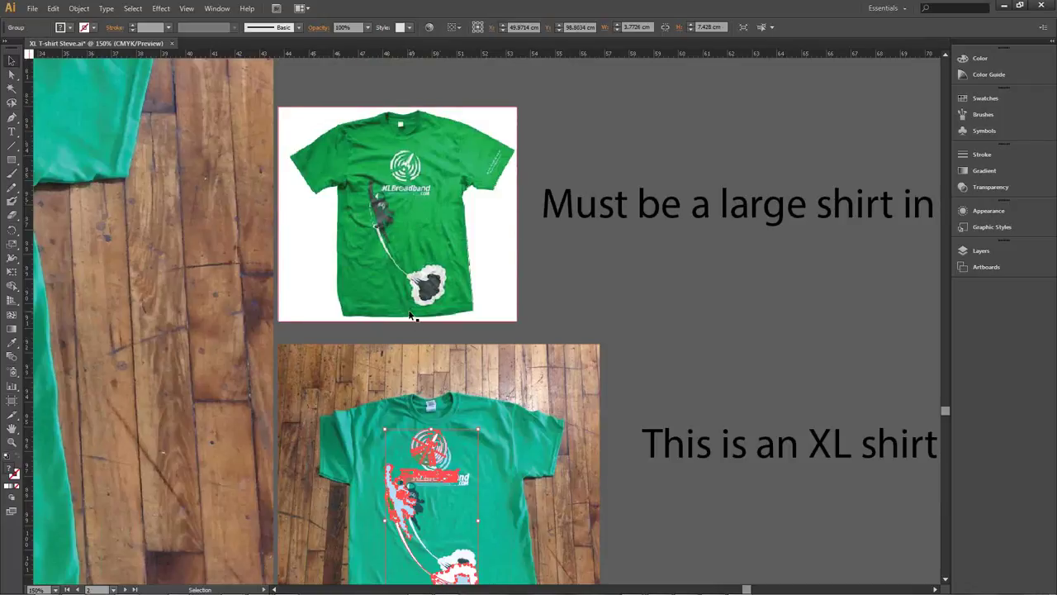
pyautogui.moveTo(399, 506)
pyautogui.mouseDown()
pyautogui.moveTo(372, 208)
pyautogui.moveTo(372, 223)
pyautogui.mouseUp()
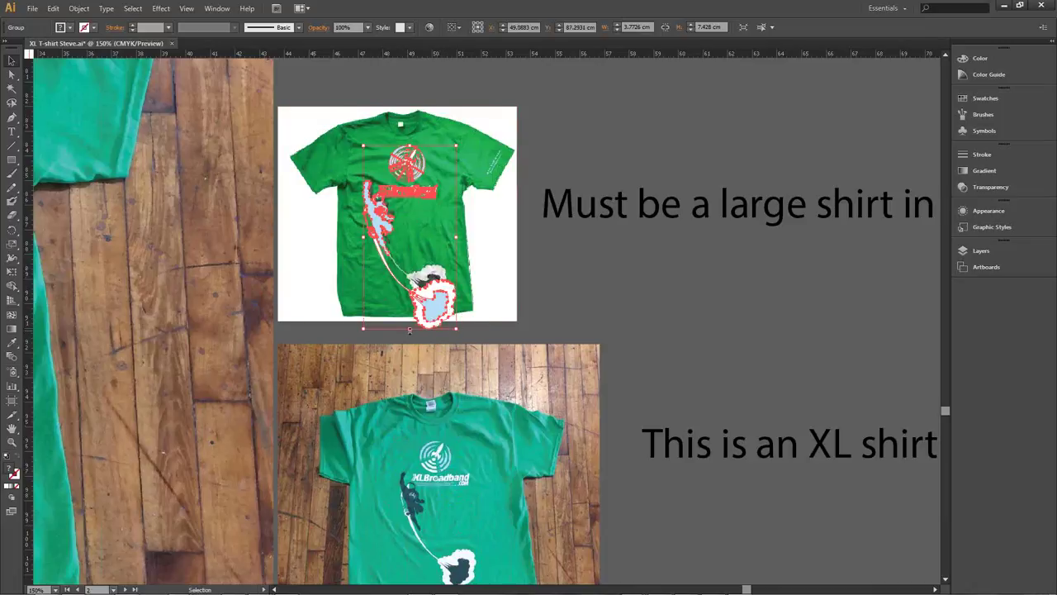
pyautogui.moveTo(410, 328); pyautogui.dragTo(405, 311)
pyautogui.click(538, 287)
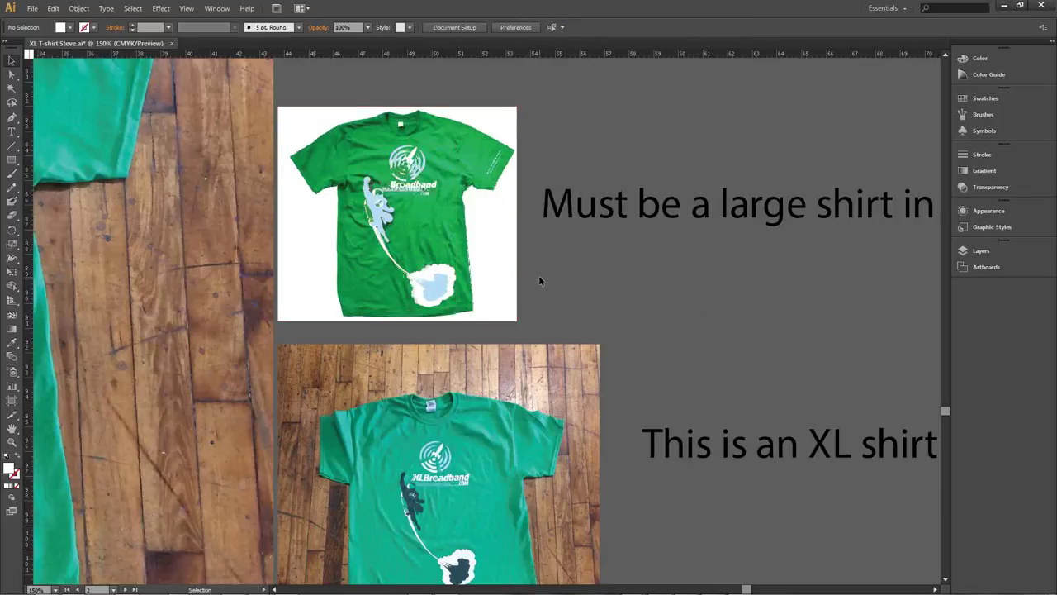
pyautogui.scroll(-1, 540, 281)
pyautogui.scroll(1, 540, 281)
pyautogui.scroll(-5, 540, 280)
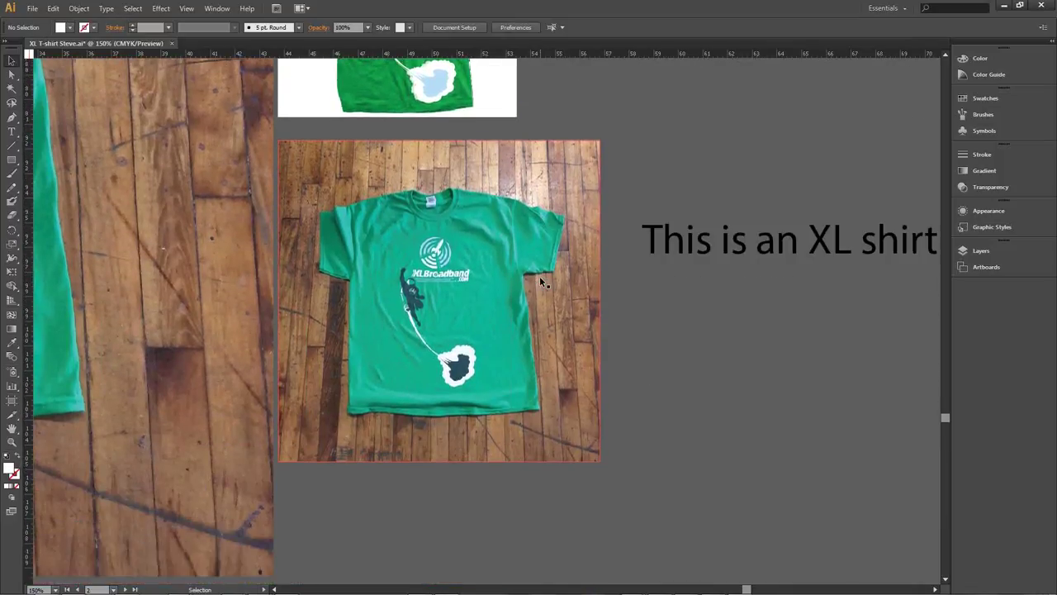
pyautogui.scroll(5, 537, 277)
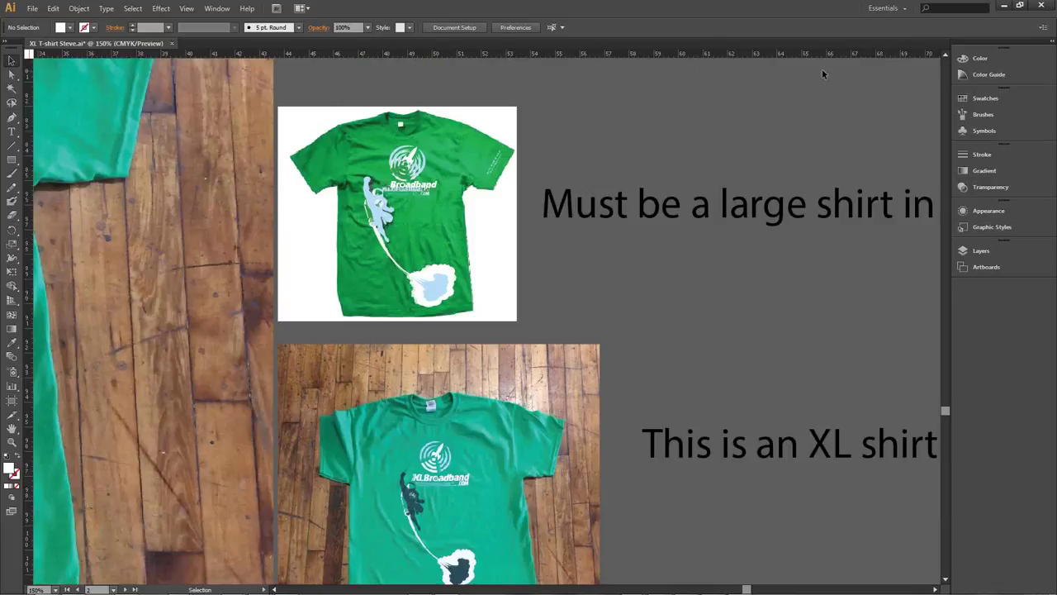